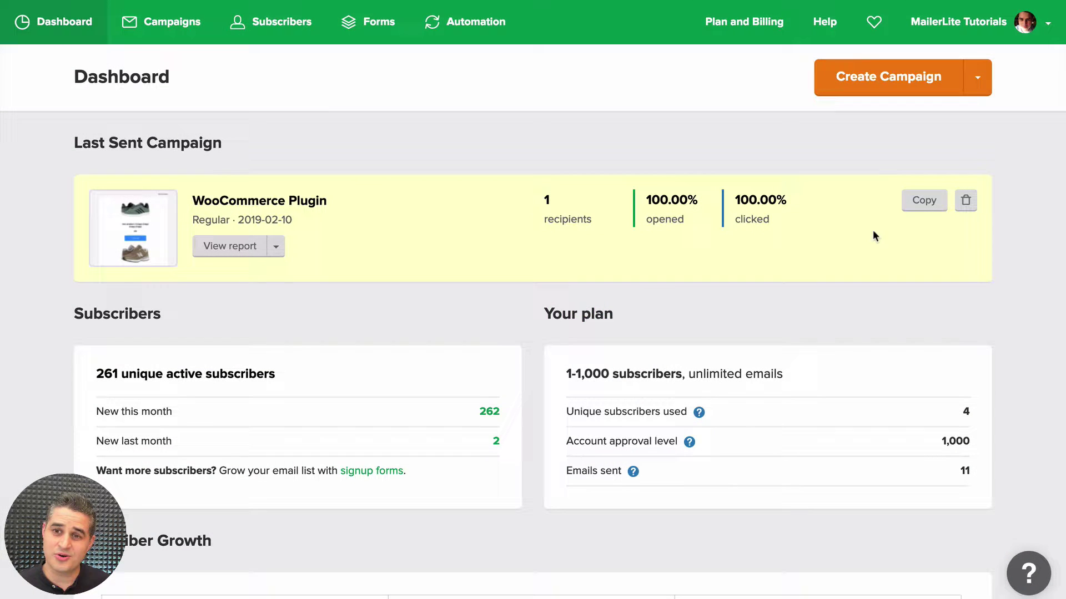
# Go to MailerLite's Integrations page from the account menu.
pyautogui.click(998, 34)
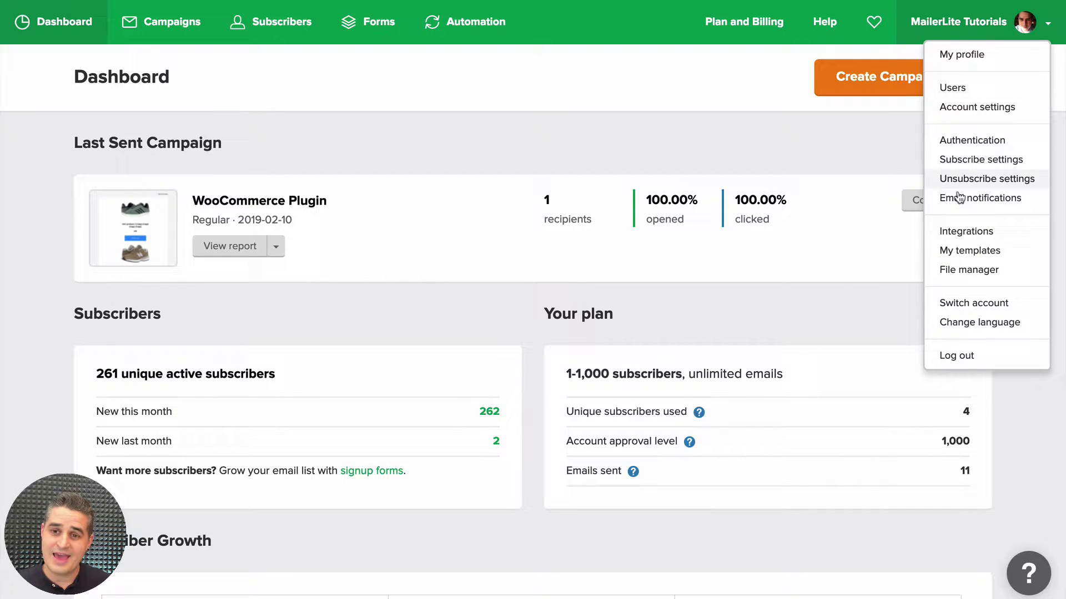
pyautogui.click(966, 231)
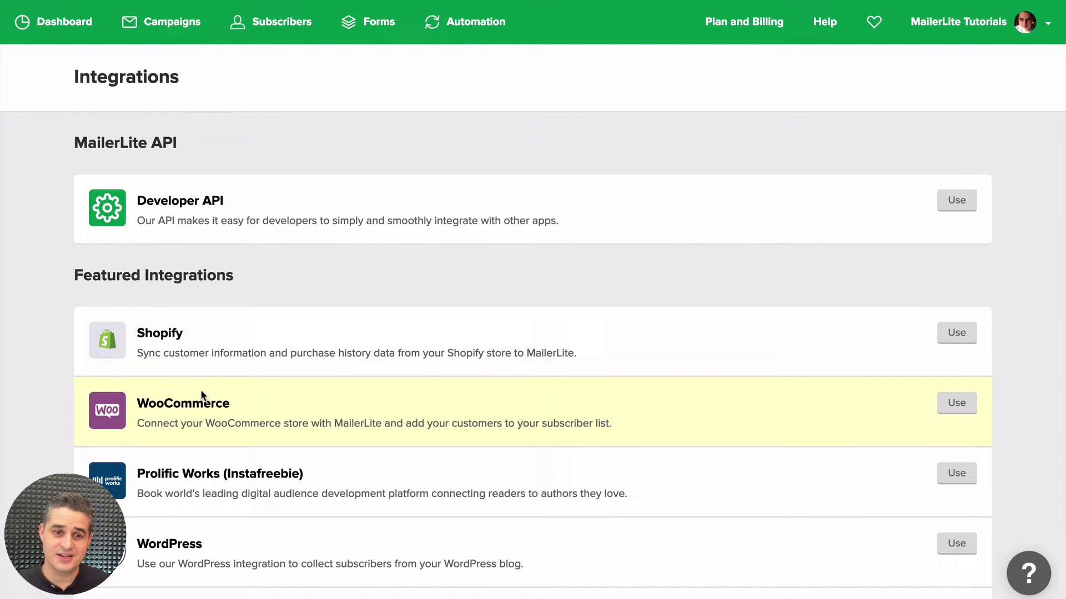
# View the WooCommerce integration details, then go back to the Dashboard.
pyautogui.click(184, 413)
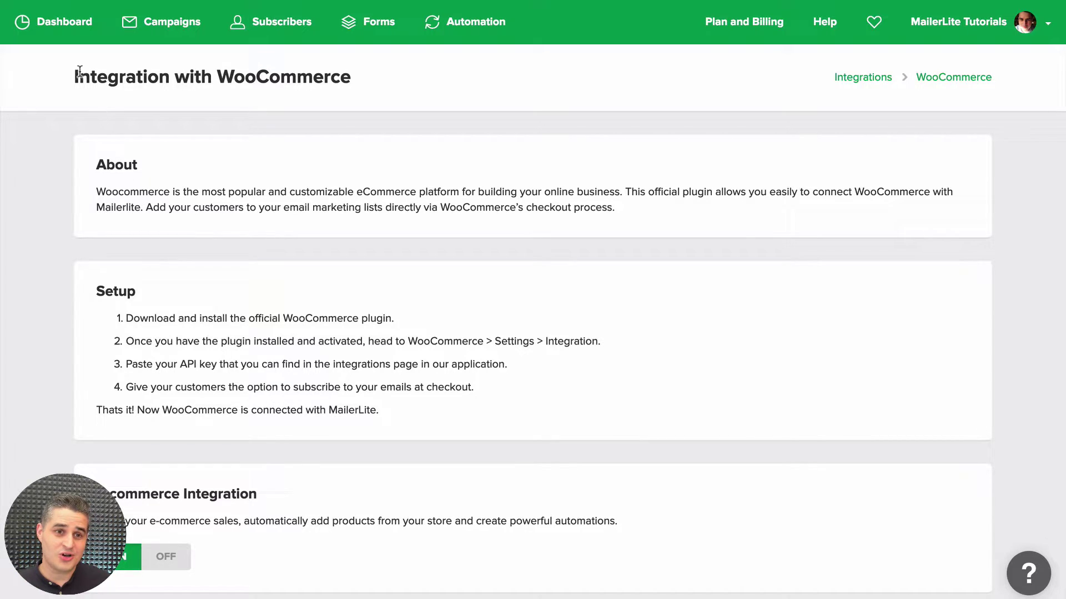
pyautogui.click(58, 31)
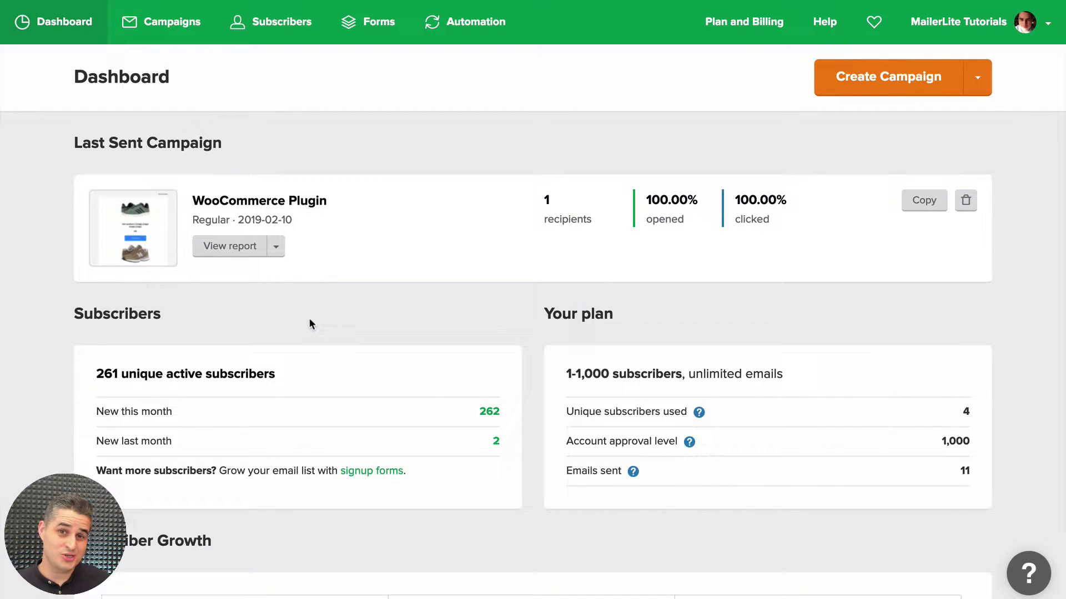
pyautogui.scroll(-10, 309, 322)
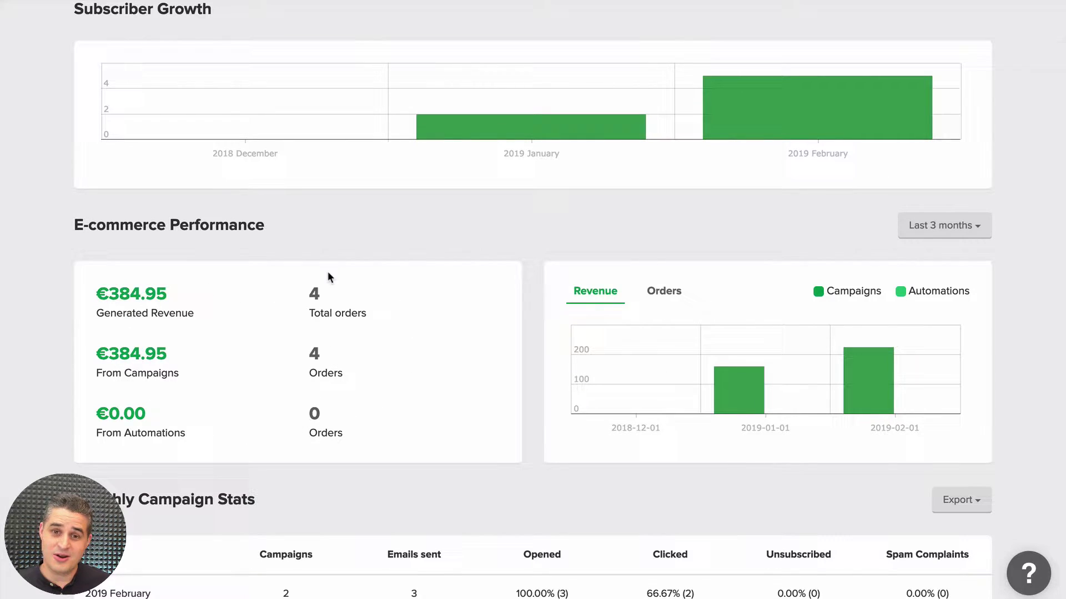
pyautogui.scroll(10, 557, 267)
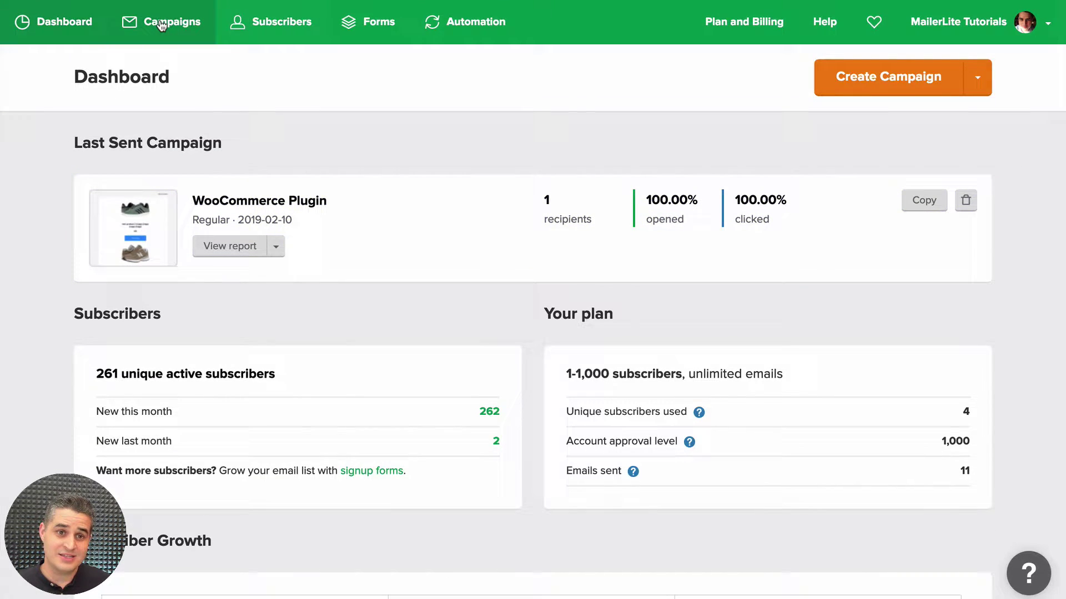
# Create a regular campaign with subject 'WooCommerce' using the New Drag & Drop Editor.
pyautogui.click(157, 22)
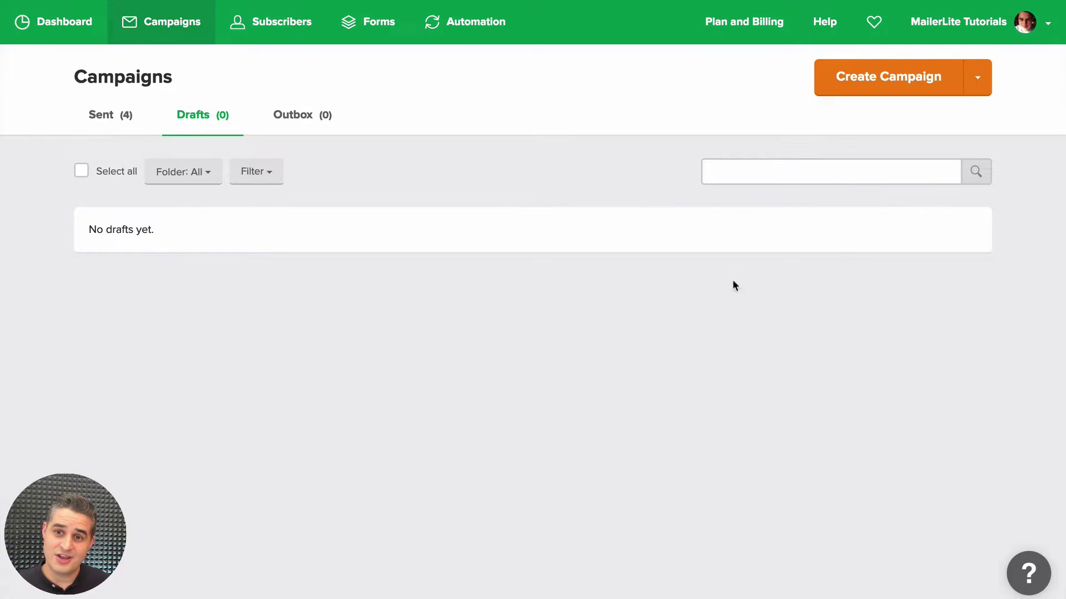
pyautogui.click(918, 78)
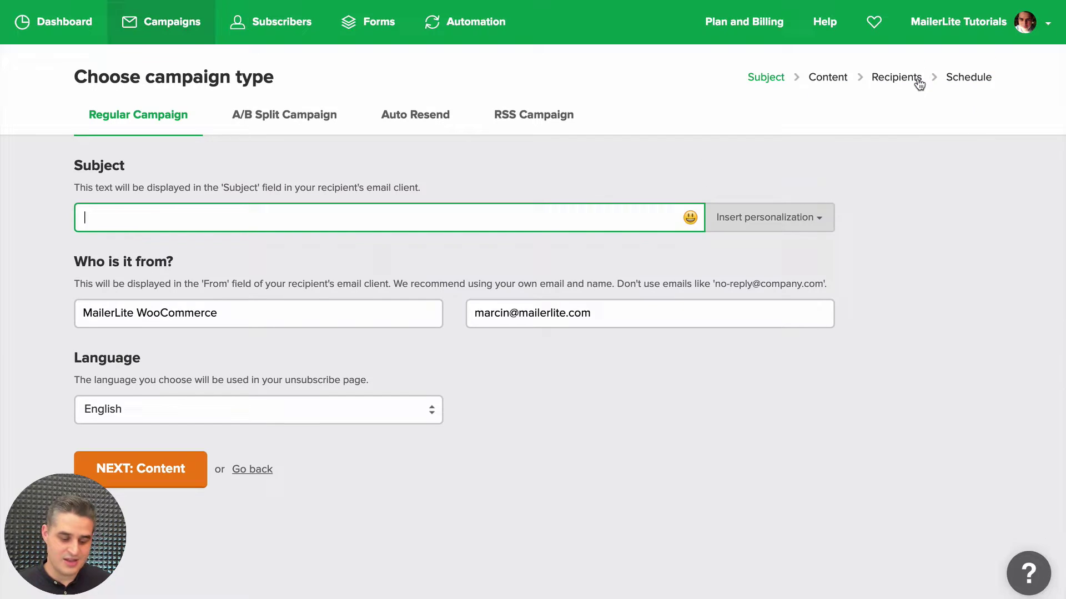
pyautogui.write('WooCommerce')
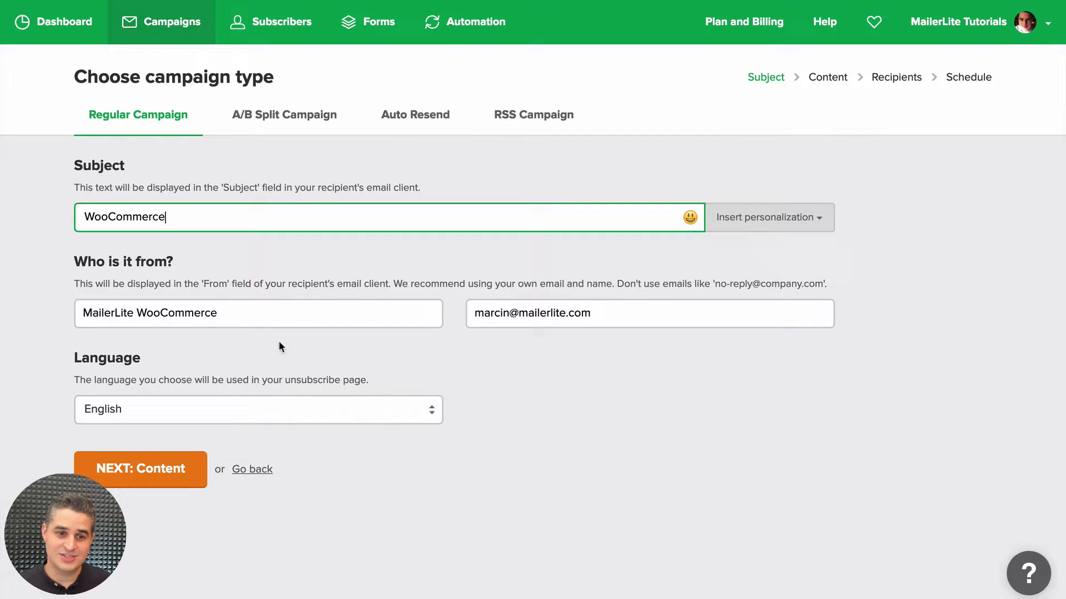
pyautogui.click(158, 467)
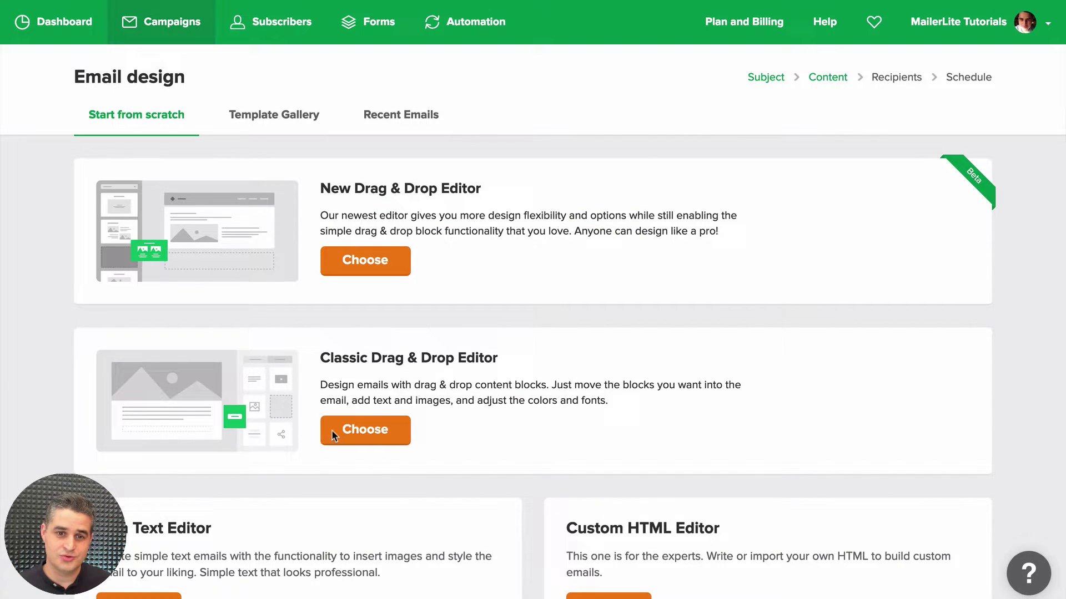
pyautogui.click(366, 260)
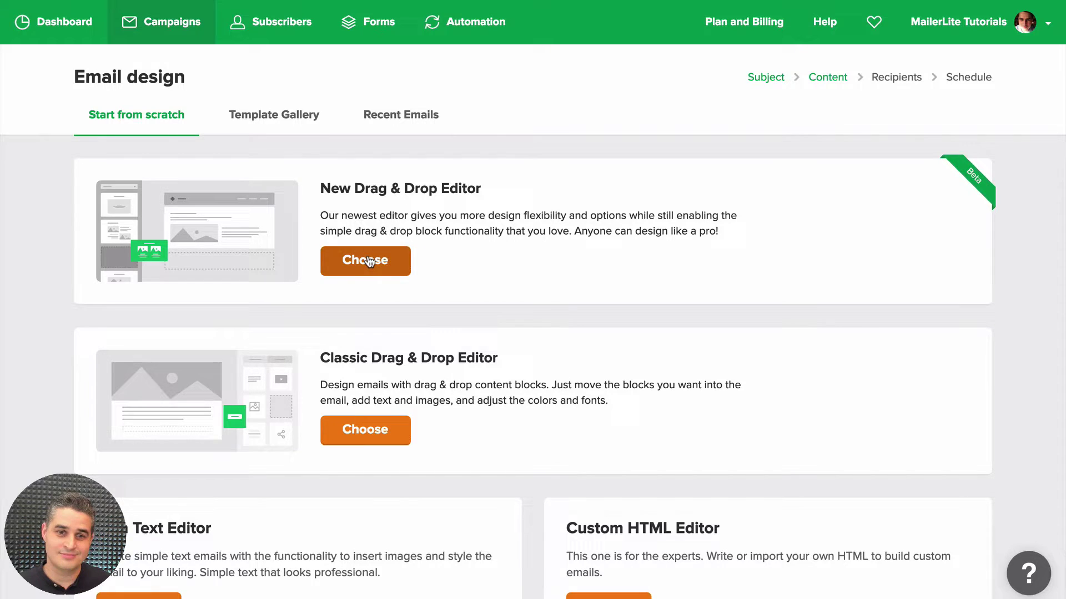
# Replace the airmail header with an E-commerce Integration Products 1 block at the top.
pyautogui.click(111, 90)
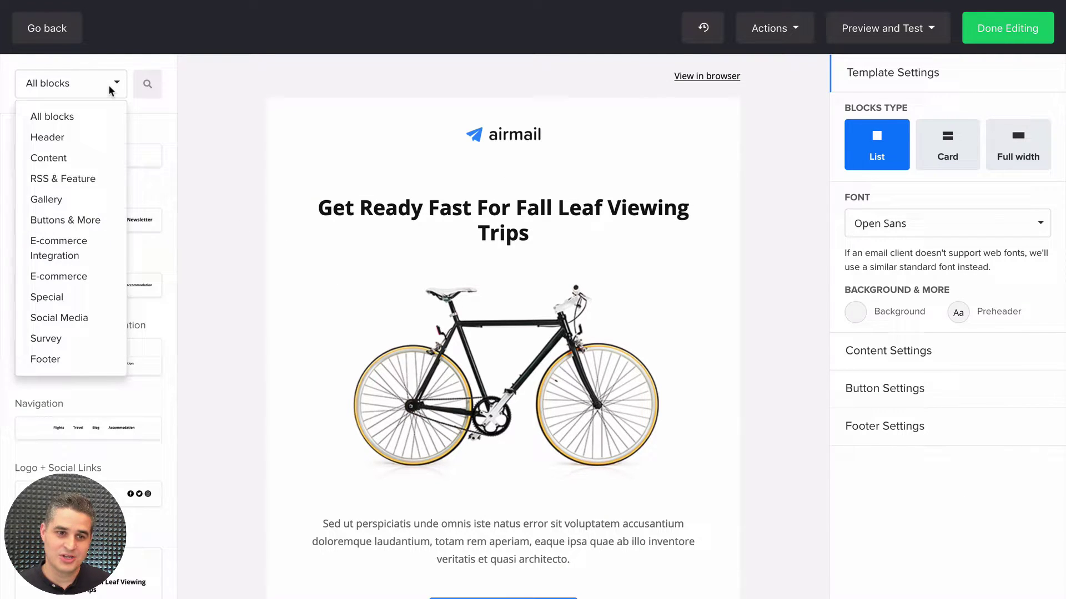
pyautogui.click(62, 257)
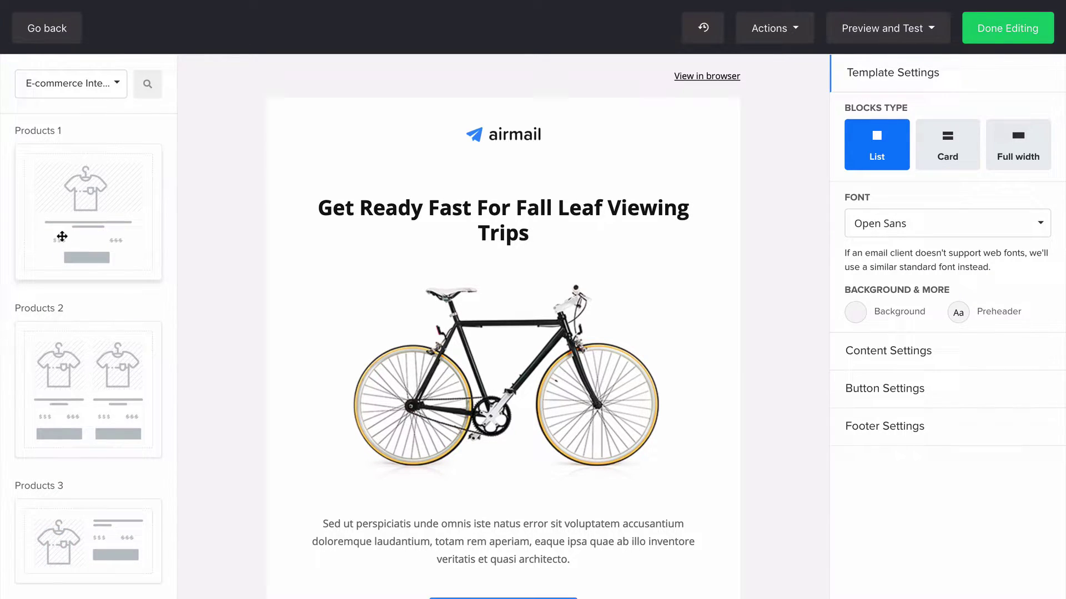
pyautogui.moveTo(68, 224); pyautogui.dragTo(501, 152)
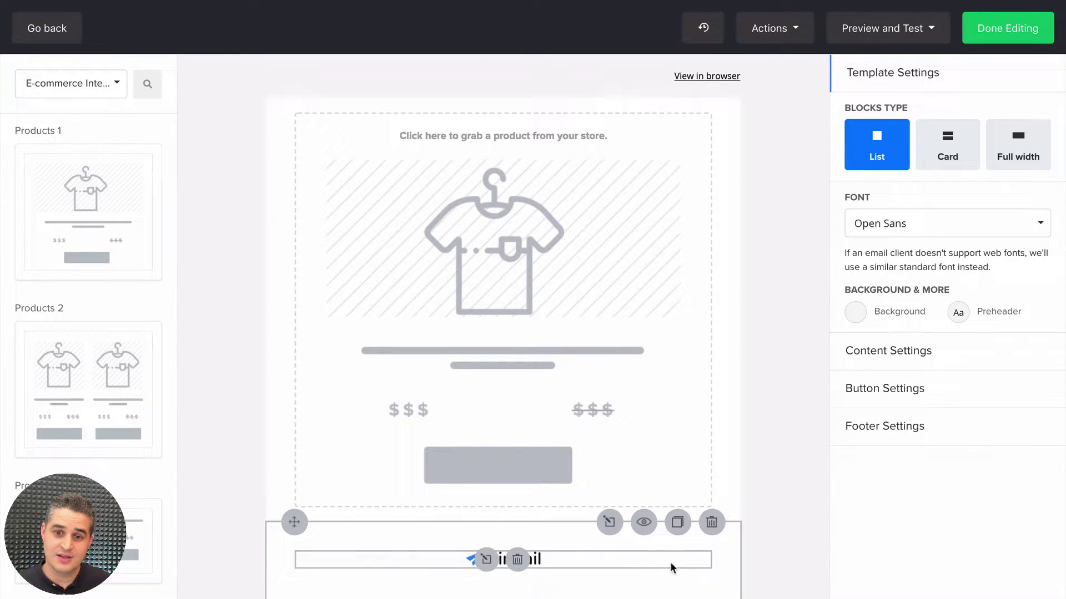
pyautogui.click(714, 534)
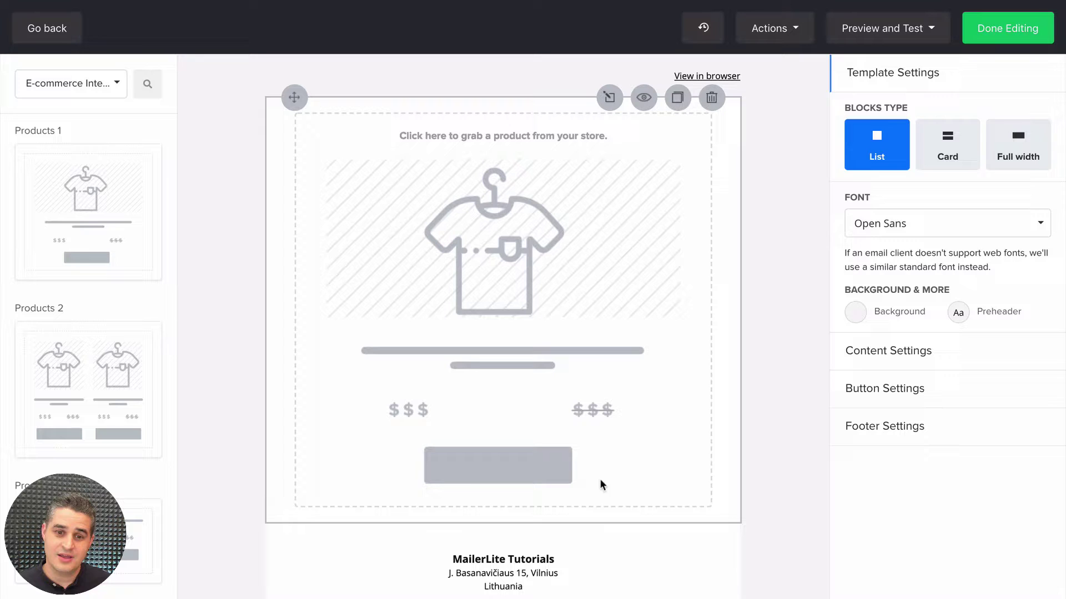
# Fill the block with test product 1 (Copy) (Copy) (Copy) at €60 and save it.
pyautogui.click(497, 252)
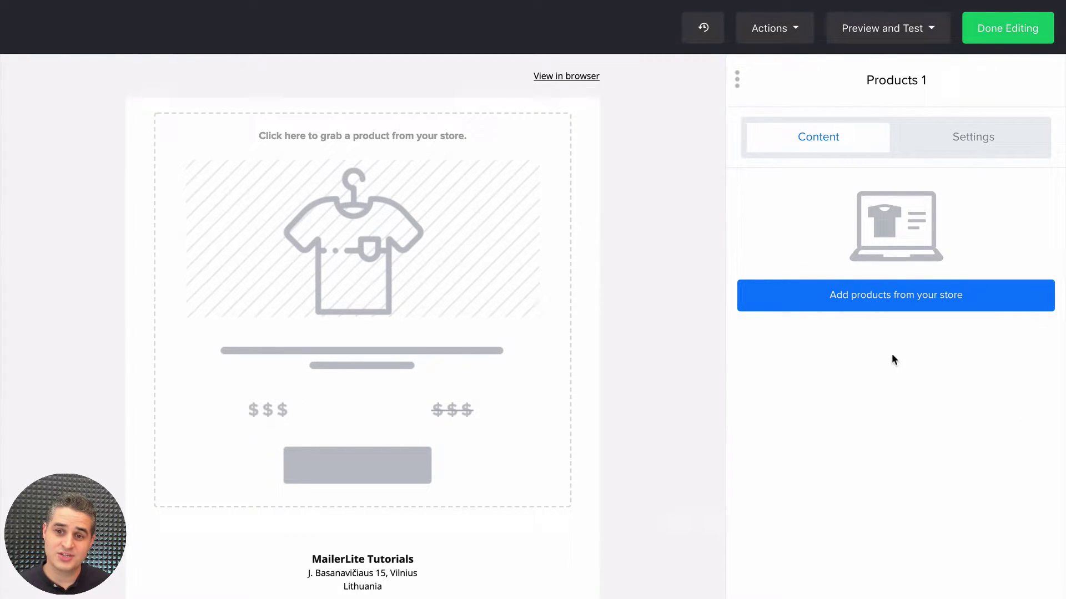
pyautogui.click(904, 295)
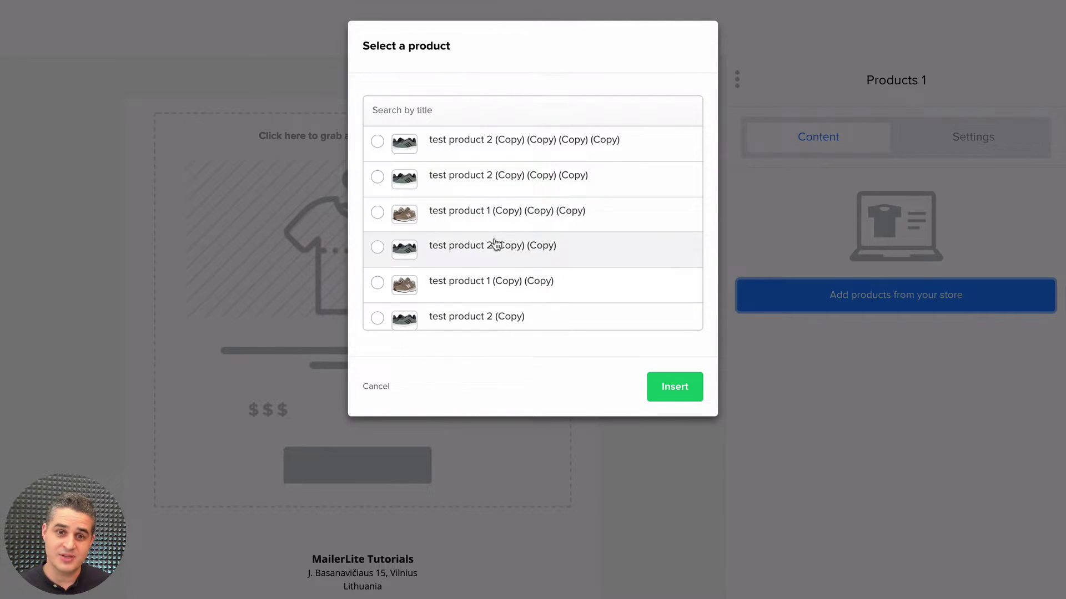
pyautogui.click(475, 221)
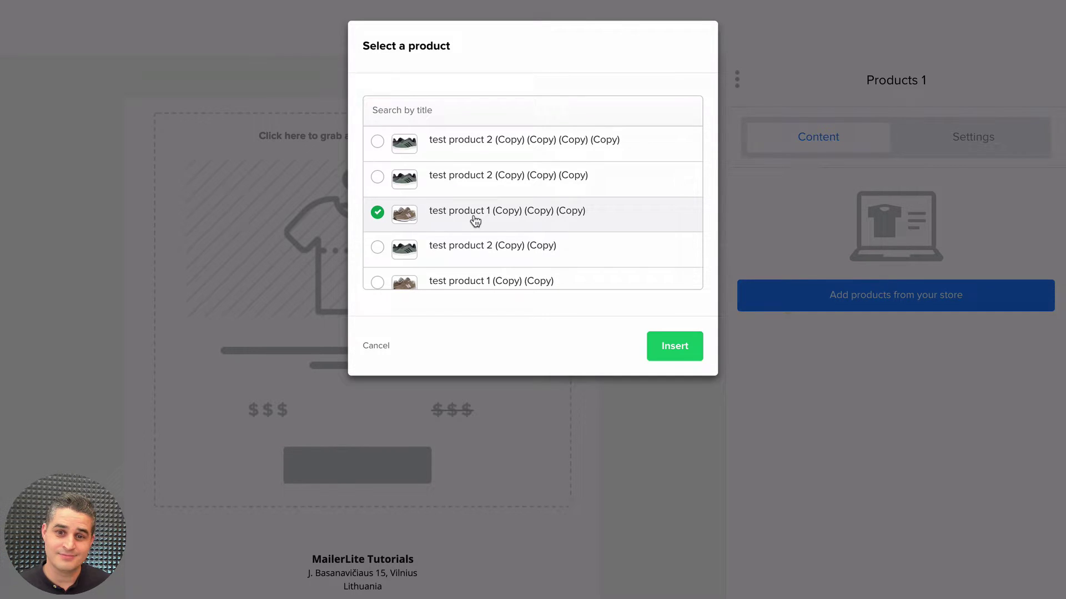
pyautogui.click(678, 352)
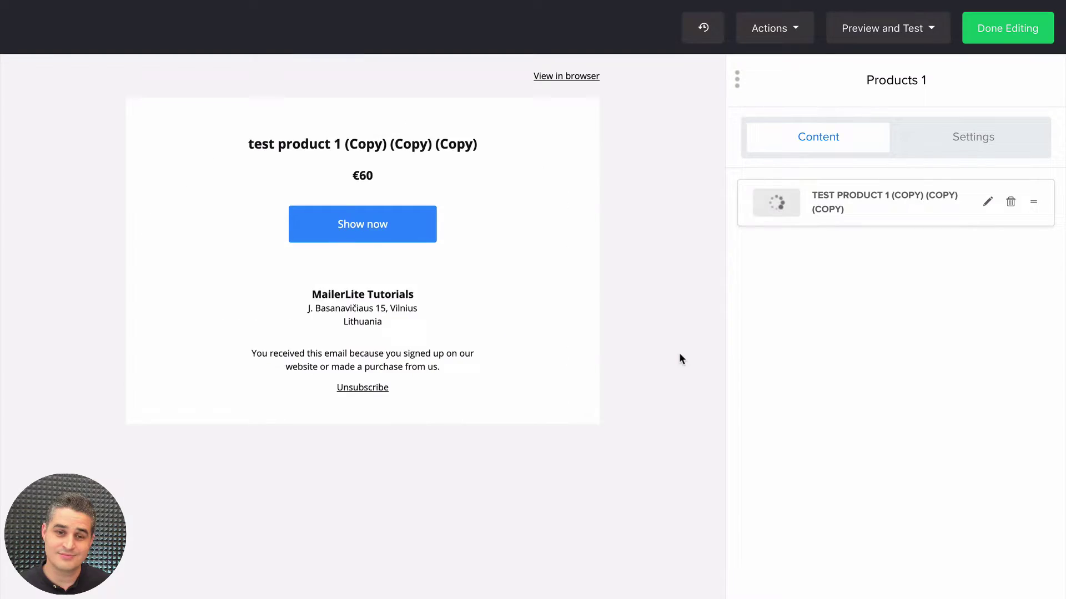
pyautogui.scroll(-1, 678, 421)
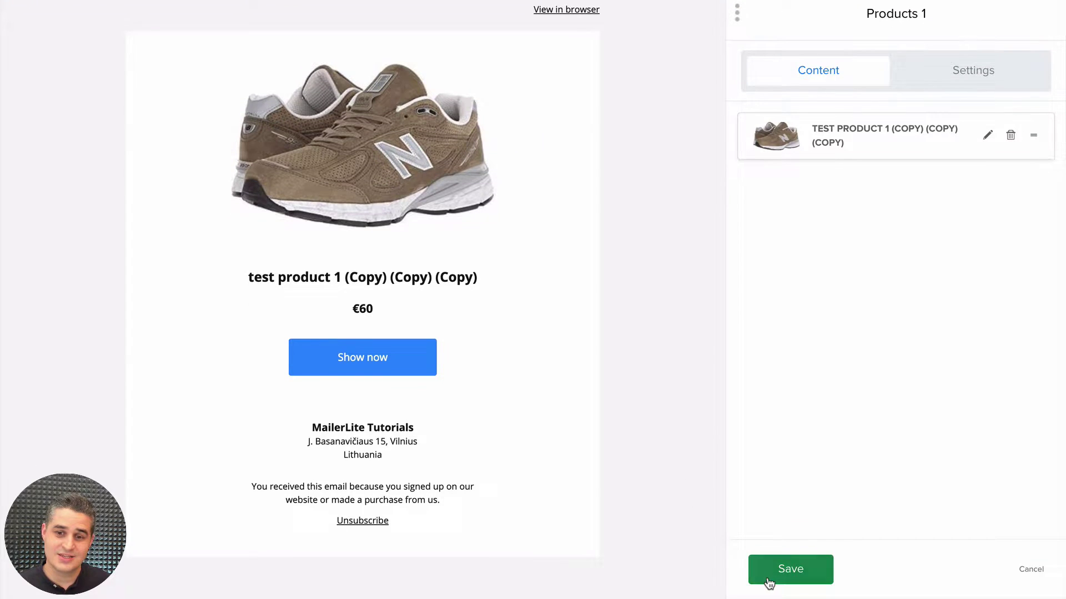
pyautogui.click(768, 579)
# Add a Products 2 block below the first product, filled with four store products.
pyautogui.scroll(1, 684, 499)
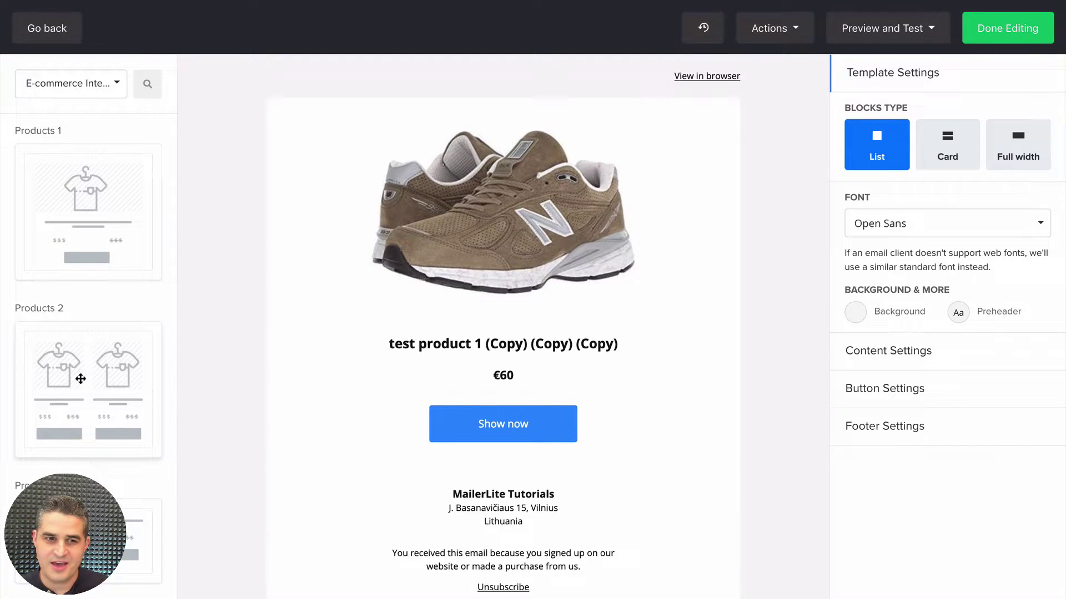
pyautogui.moveTo(81, 374); pyautogui.dragTo(485, 445)
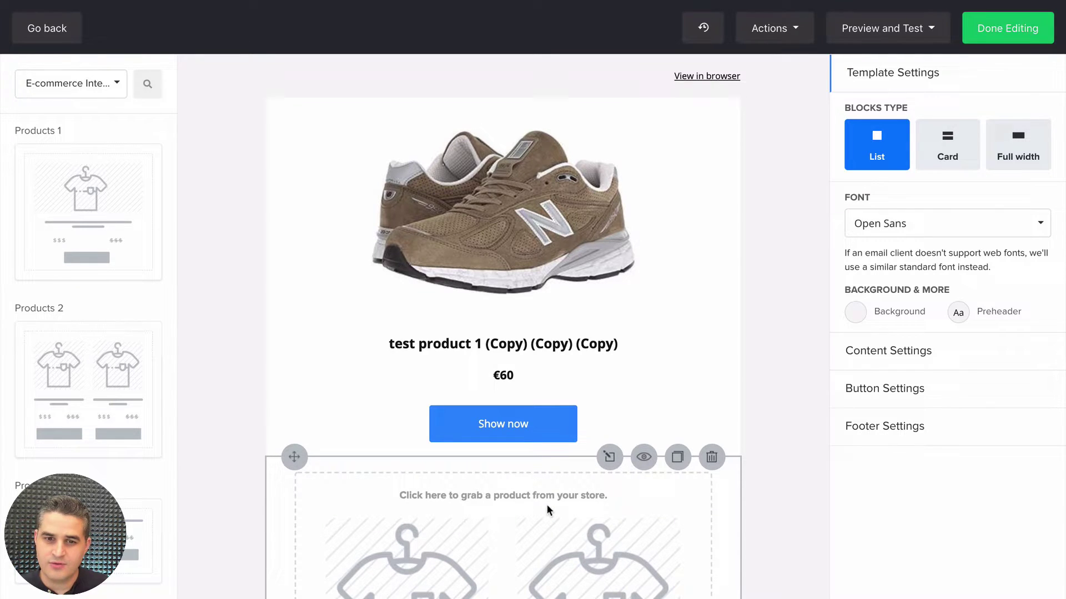
pyautogui.click(547, 506)
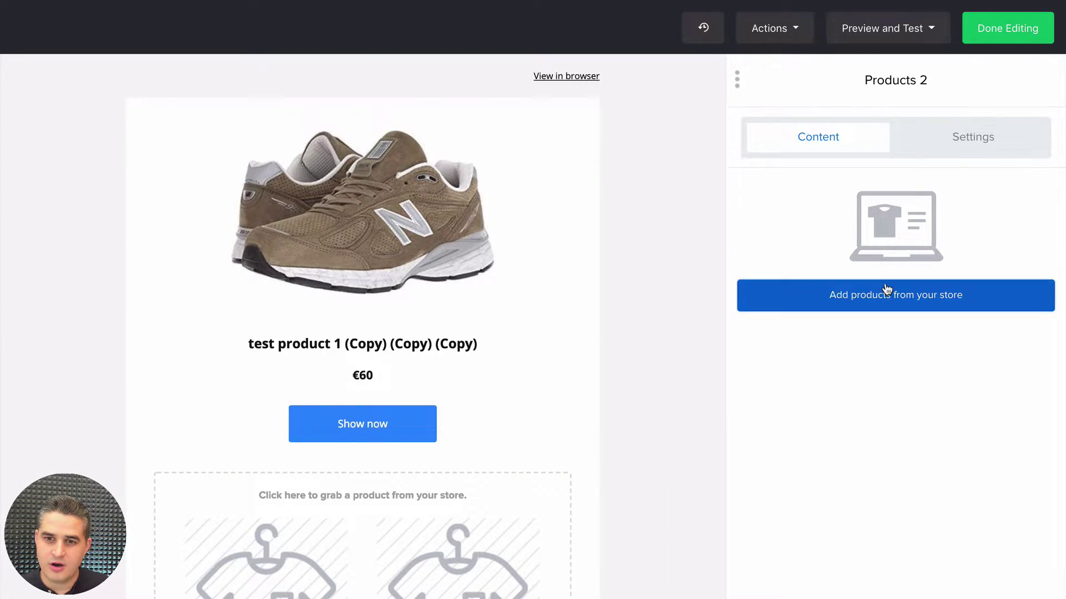
pyautogui.click(887, 289)
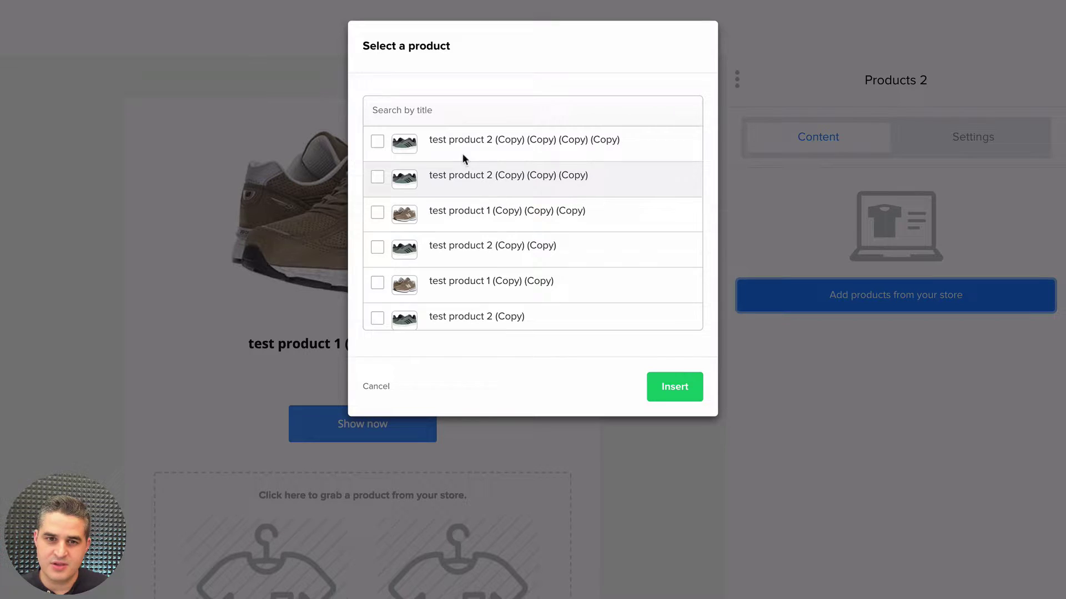
pyautogui.click(461, 139)
pyautogui.click(378, 220)
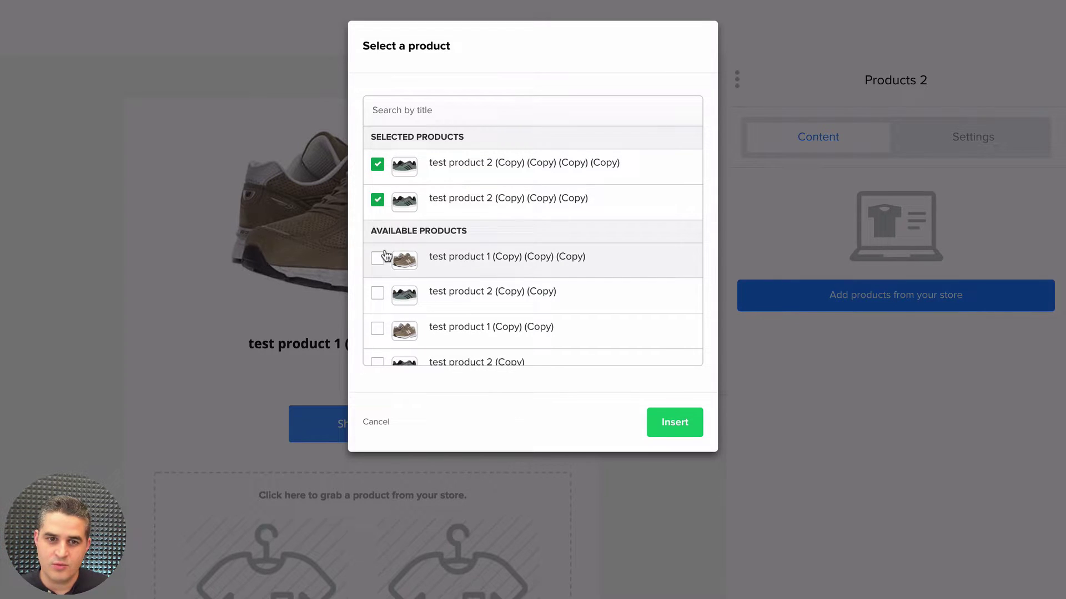
pyautogui.click(378, 257)
pyautogui.click(386, 300)
pyautogui.click(679, 411)
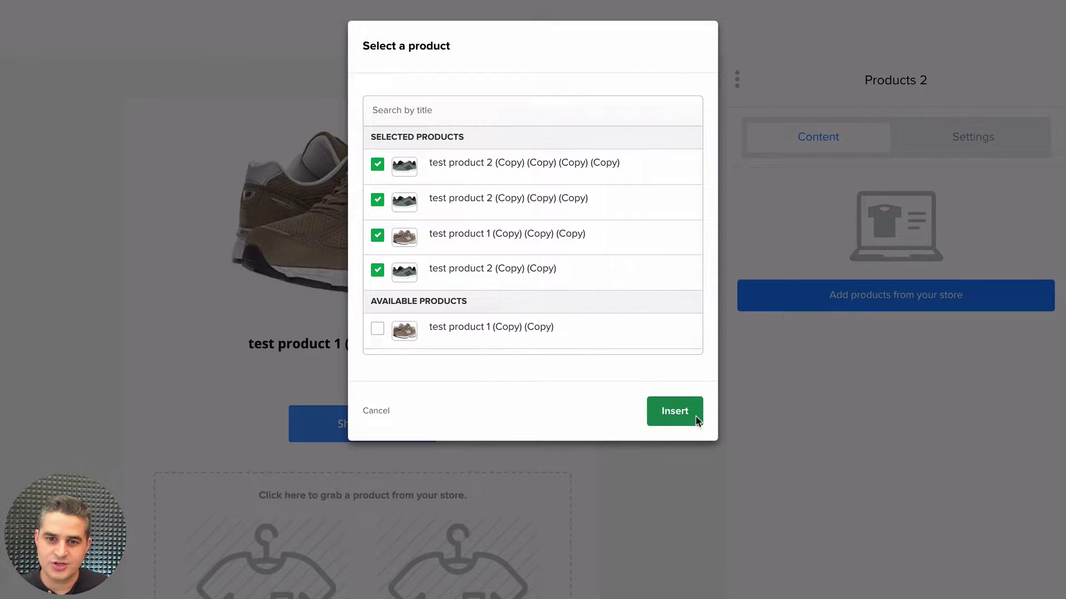
# Move the first product to third place so test products 2 and 1 alternate.
pyautogui.scroll(-6, 670, 394)
pyautogui.scroll(6, 670, 393)
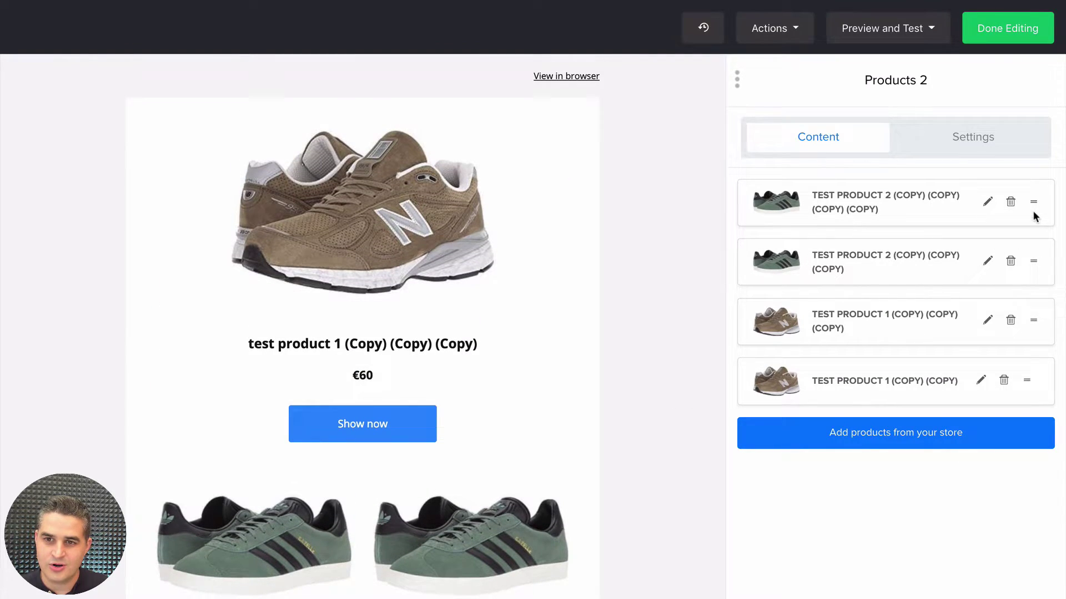
pyautogui.moveTo(1033, 205); pyautogui.dragTo(1027, 335)
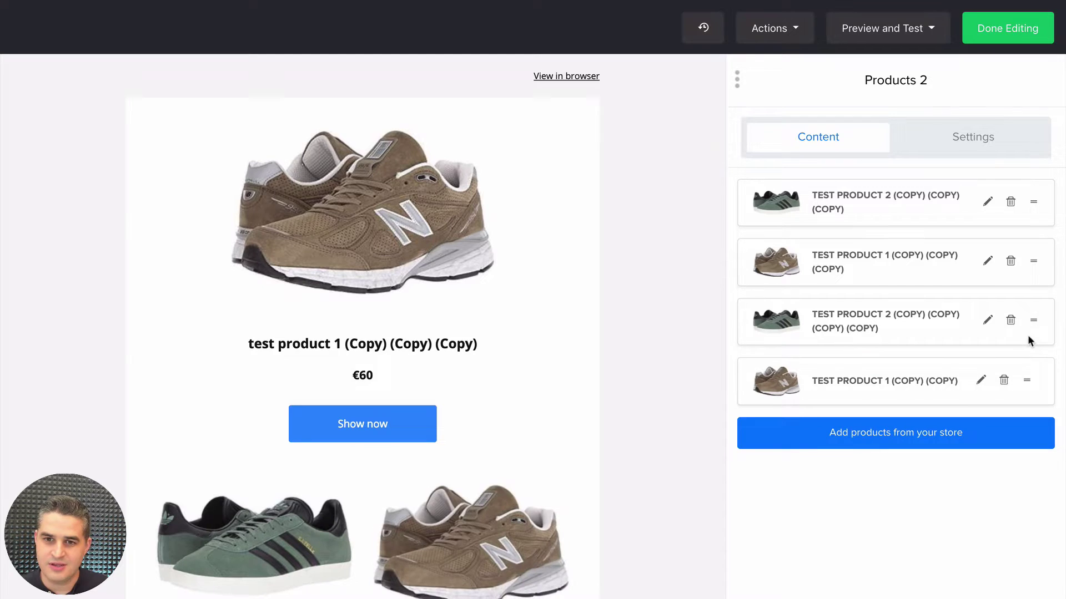
pyautogui.click(954, 140)
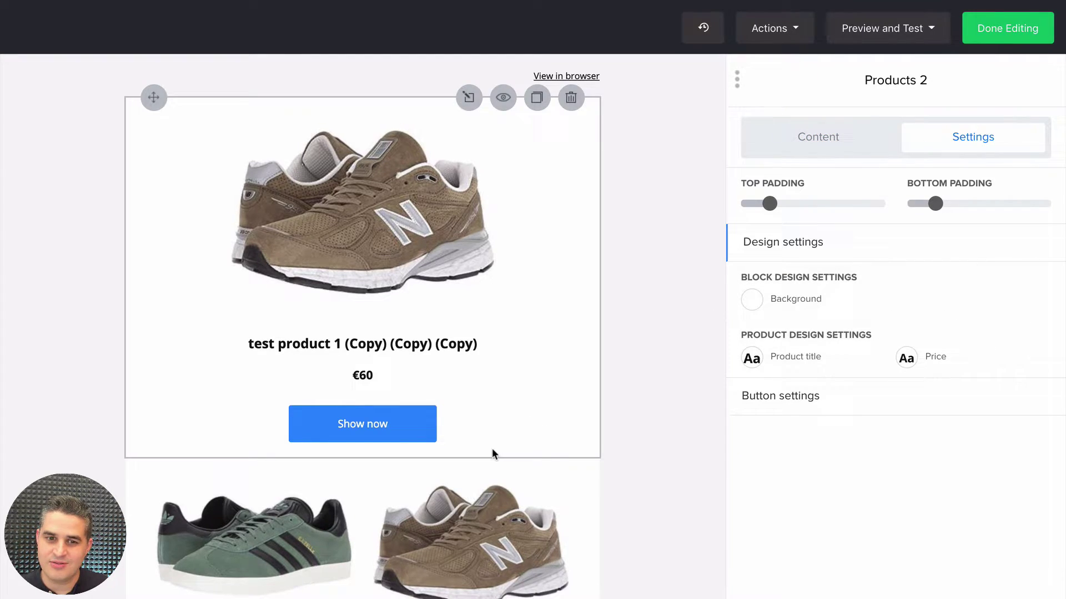
pyautogui.scroll(-4, 494, 452)
pyautogui.scroll(4, 491, 453)
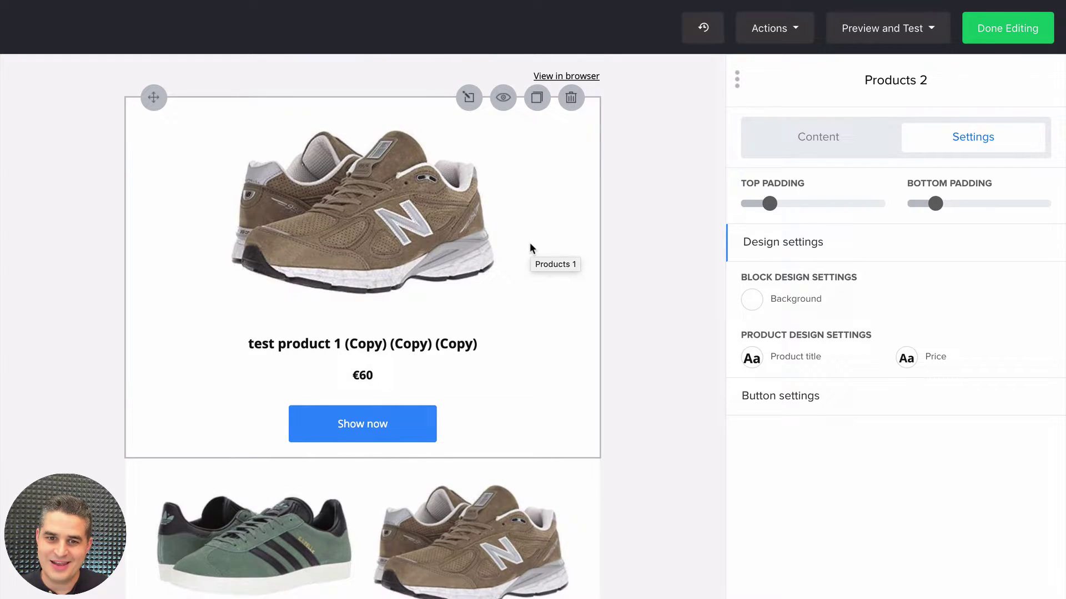
# Finish the design and send to the WooCommerce group's 240 subscribers, then proceed to review.
pyautogui.click(1009, 35)
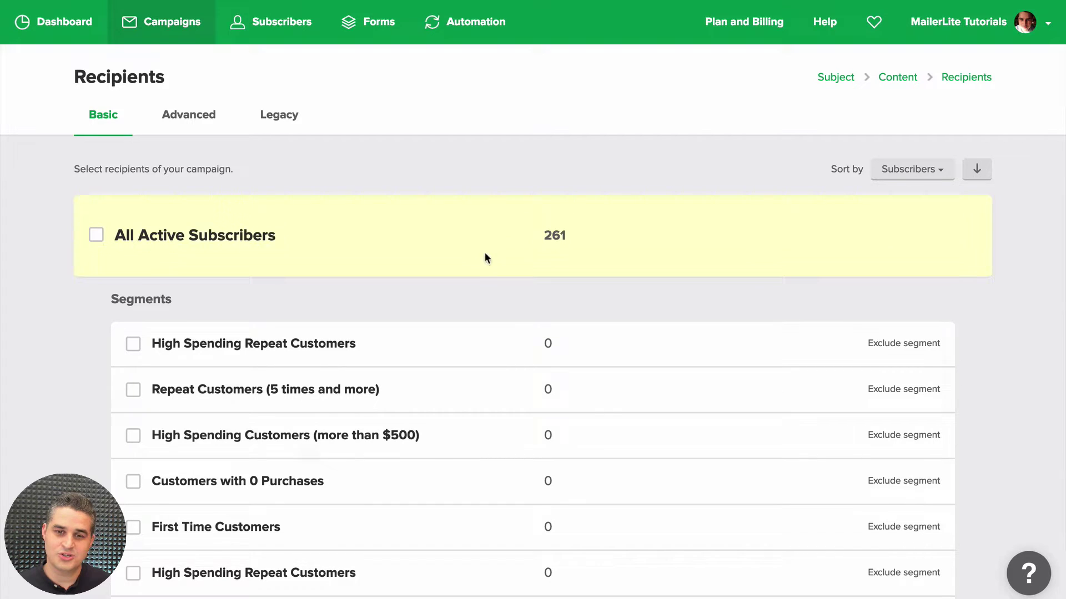
pyautogui.scroll(-3, 460, 292)
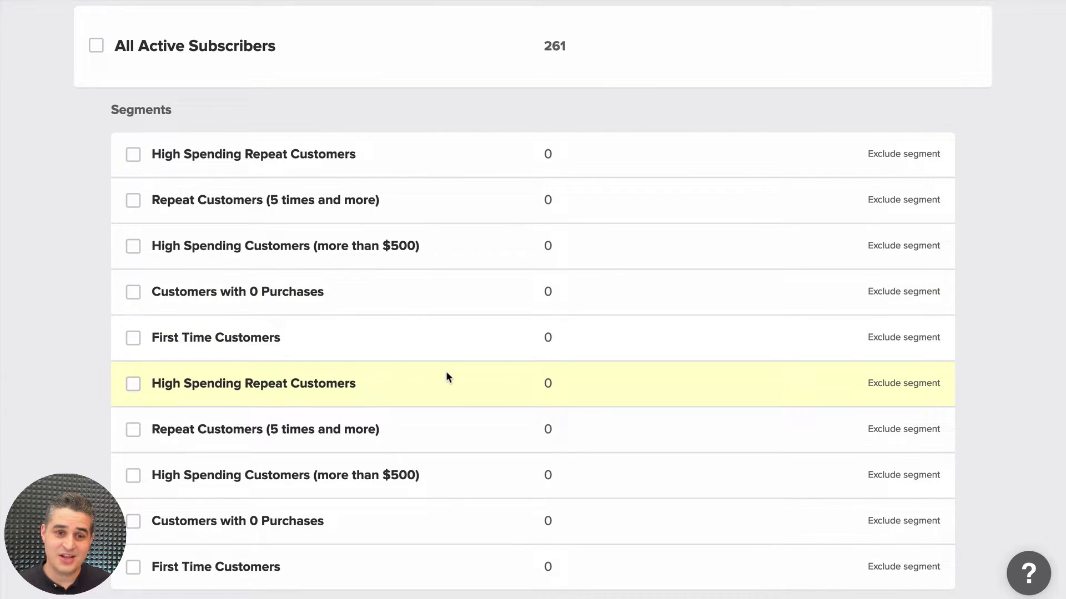
pyautogui.scroll(-4, 447, 377)
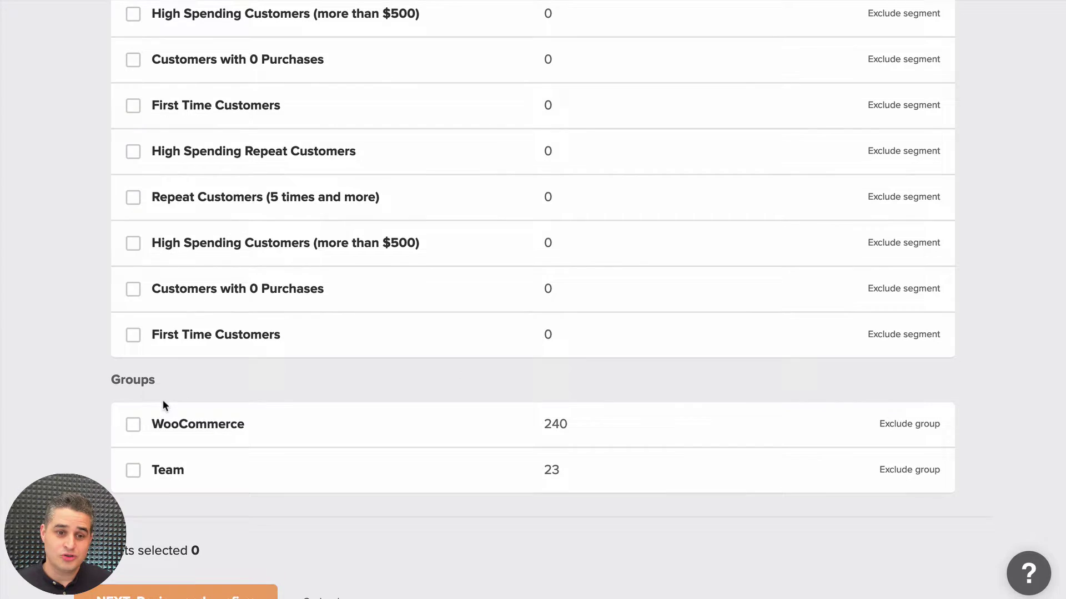
pyautogui.scroll(-1, 147, 388)
pyautogui.click(133, 361)
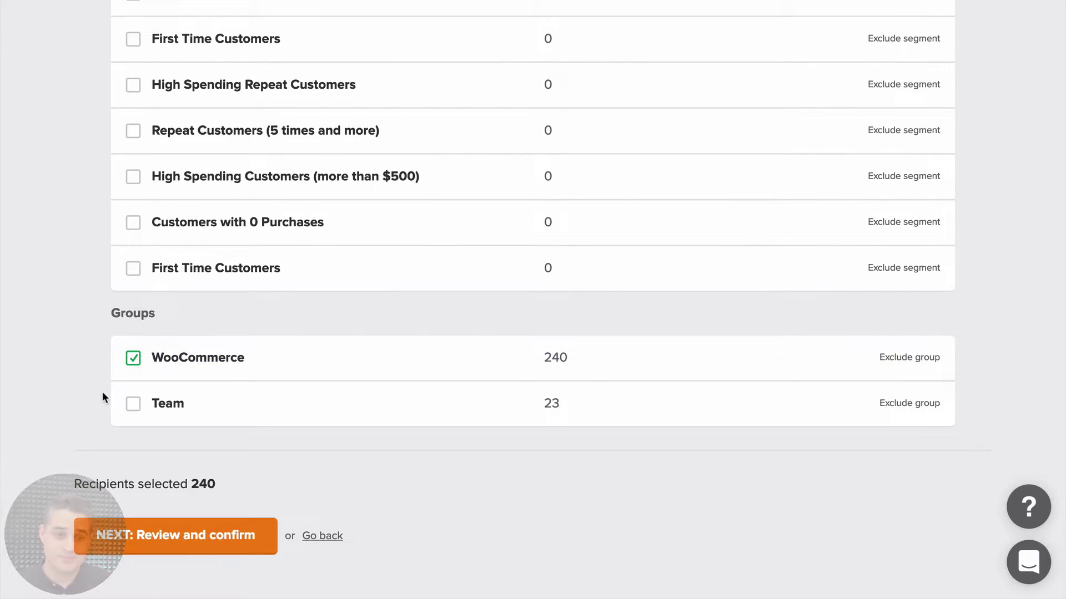
pyautogui.click(170, 536)
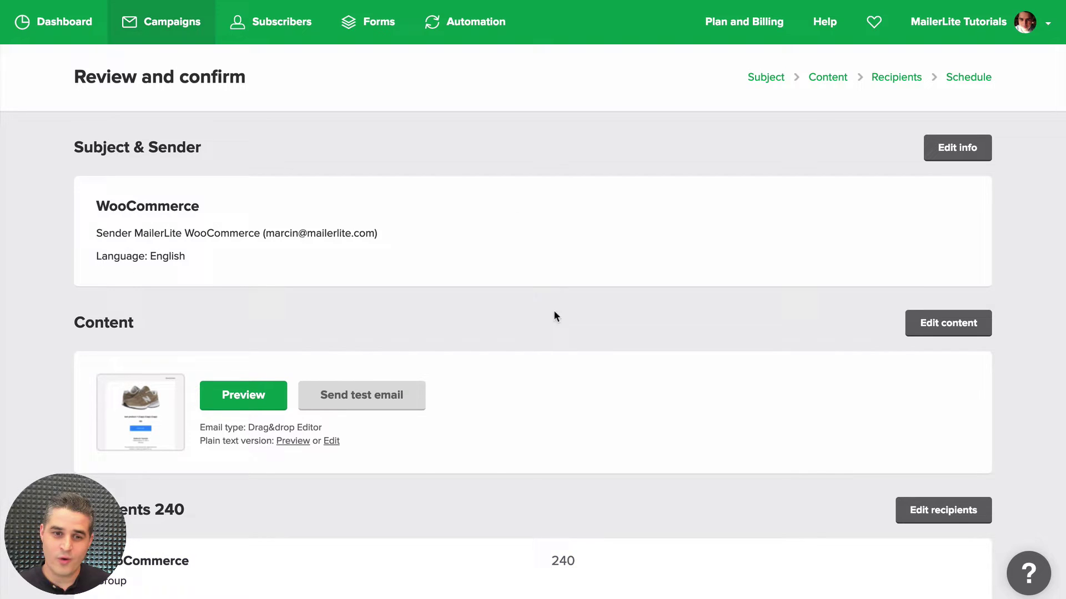
# Look over the campaign review and continue to the Schedule step.
pyautogui.scroll(-1, 383, 481)
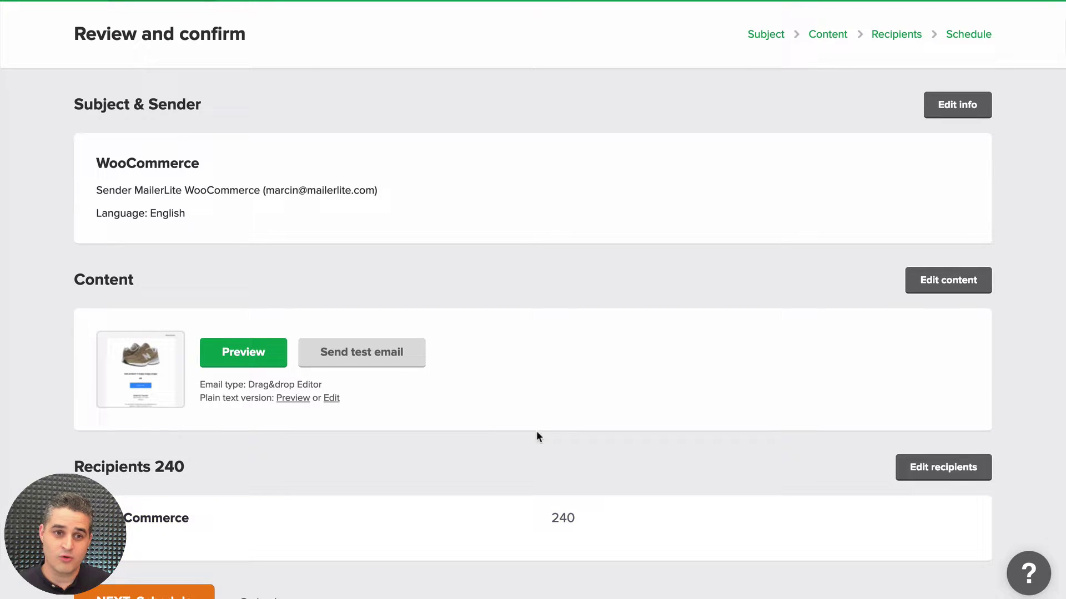
pyautogui.scroll(-2, 333, 466)
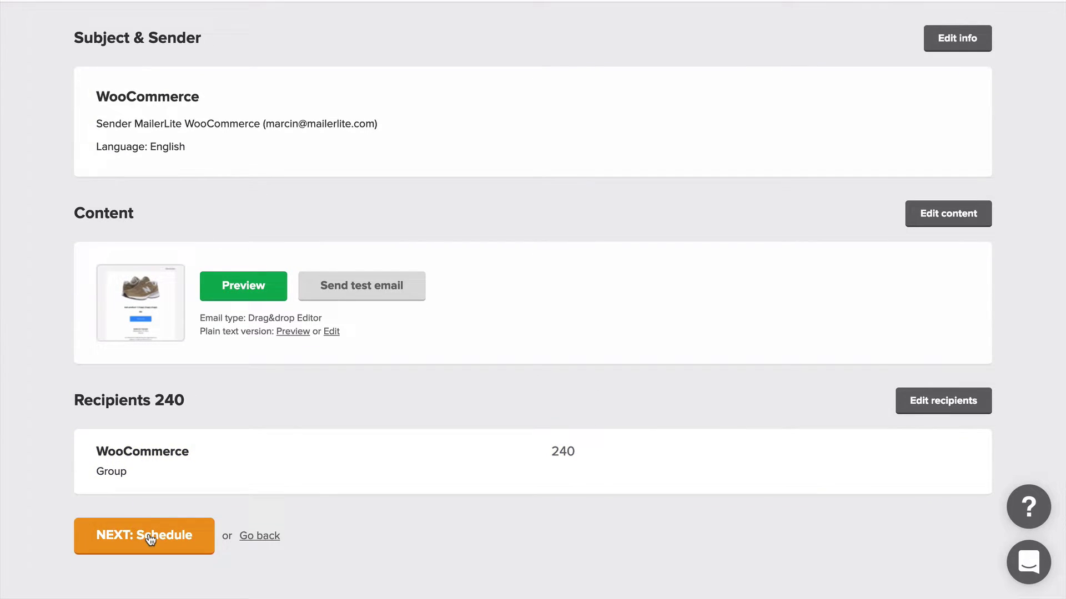
pyautogui.click(150, 536)
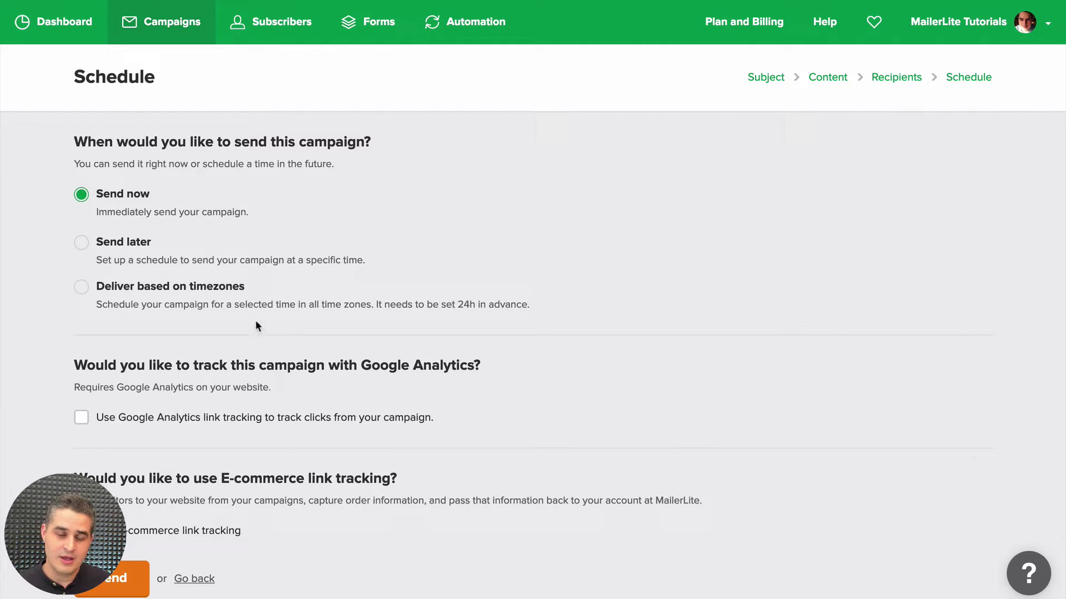
# Open the Subscribers page showing all 260 active subscribers.
pyautogui.click(291, 31)
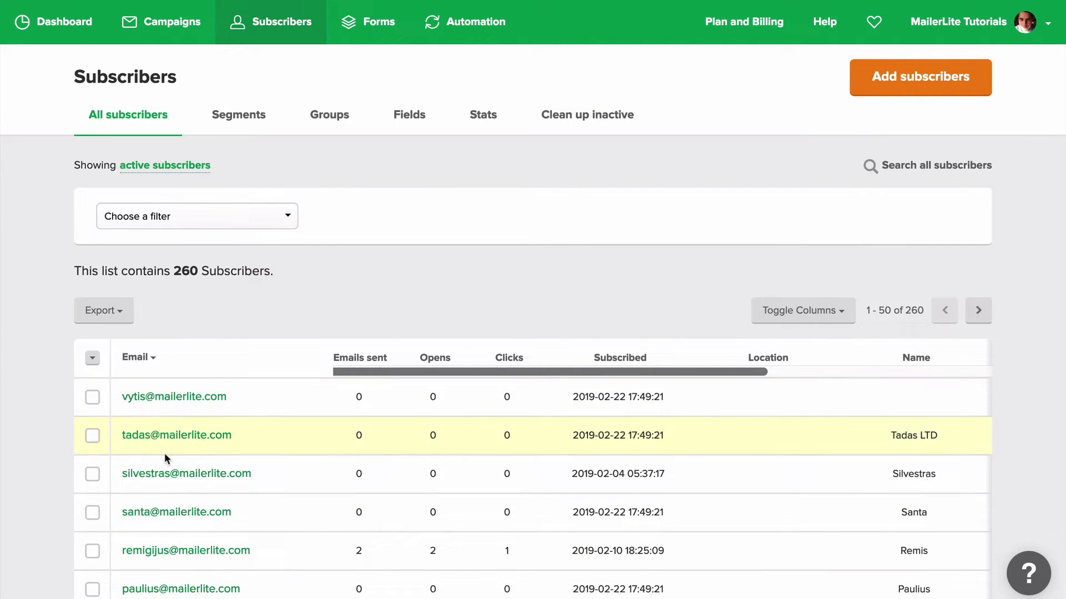
pyautogui.click(175, 551)
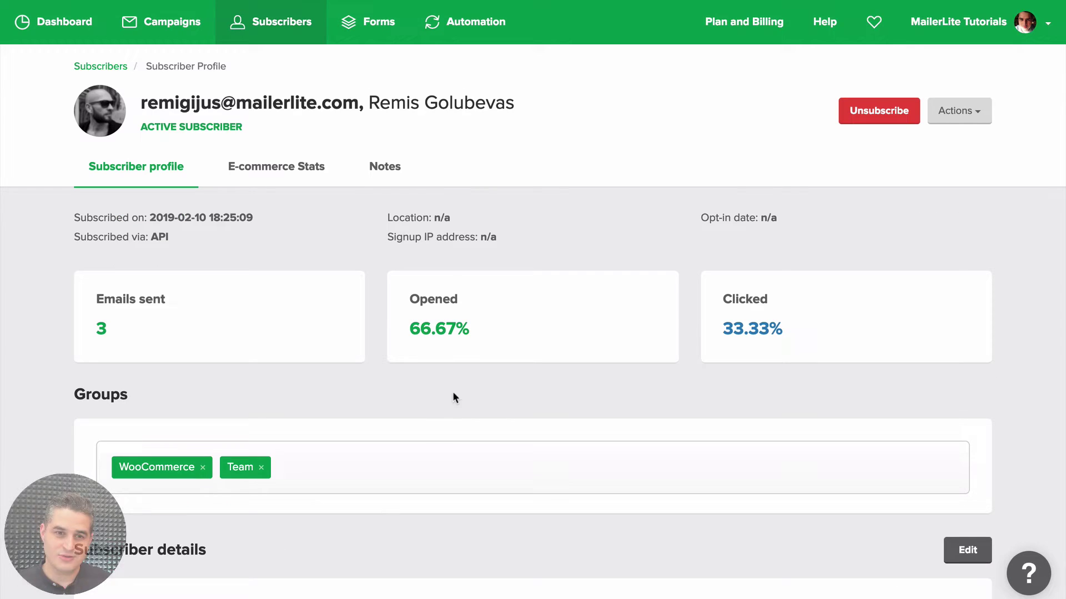
pyautogui.click(281, 169)
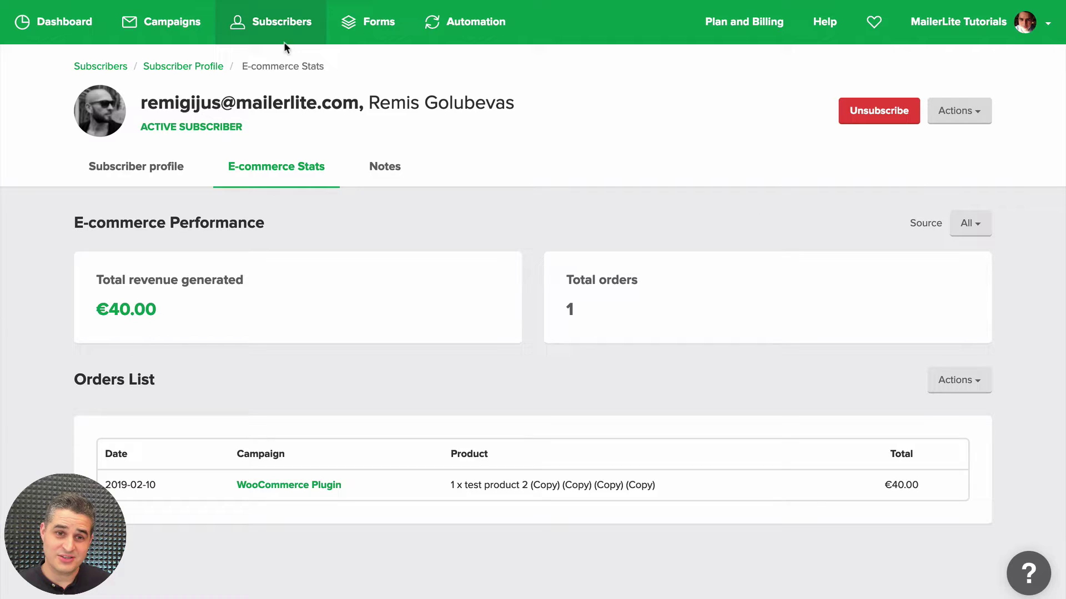
pyautogui.click(281, 28)
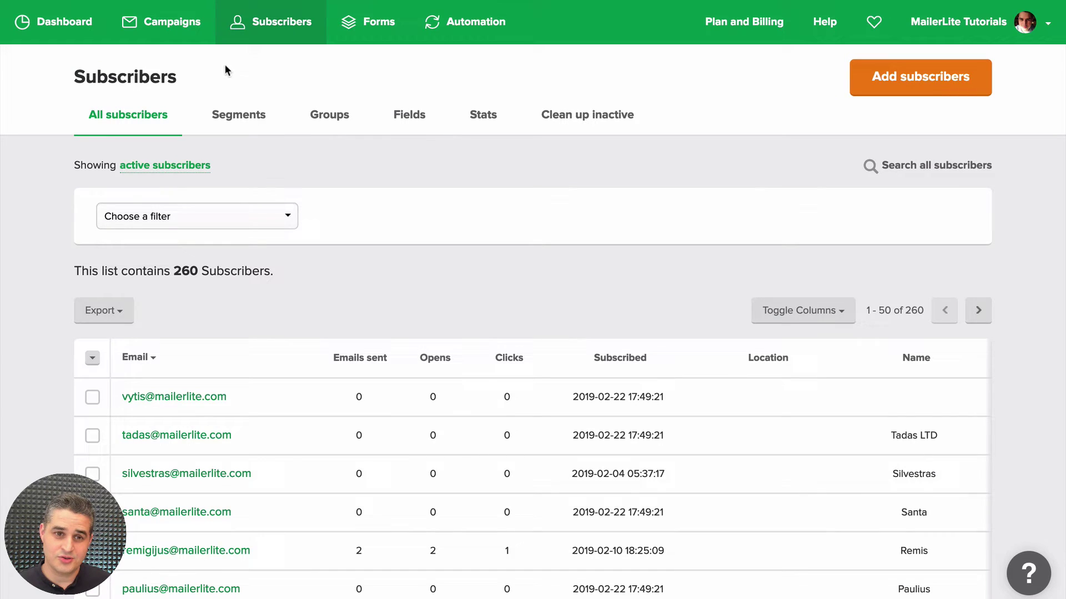
# Open the Repeat Customers (5 times and more) segment with its Woo Orders Count > 5 filter.
pyautogui.click(244, 120)
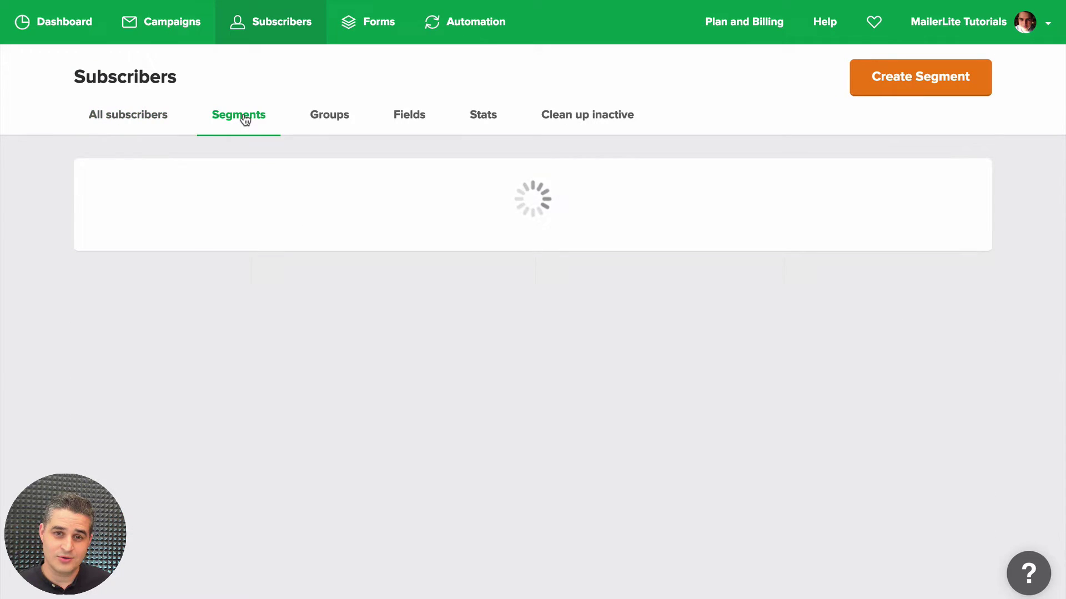
pyautogui.scroll(-5, 458, 177)
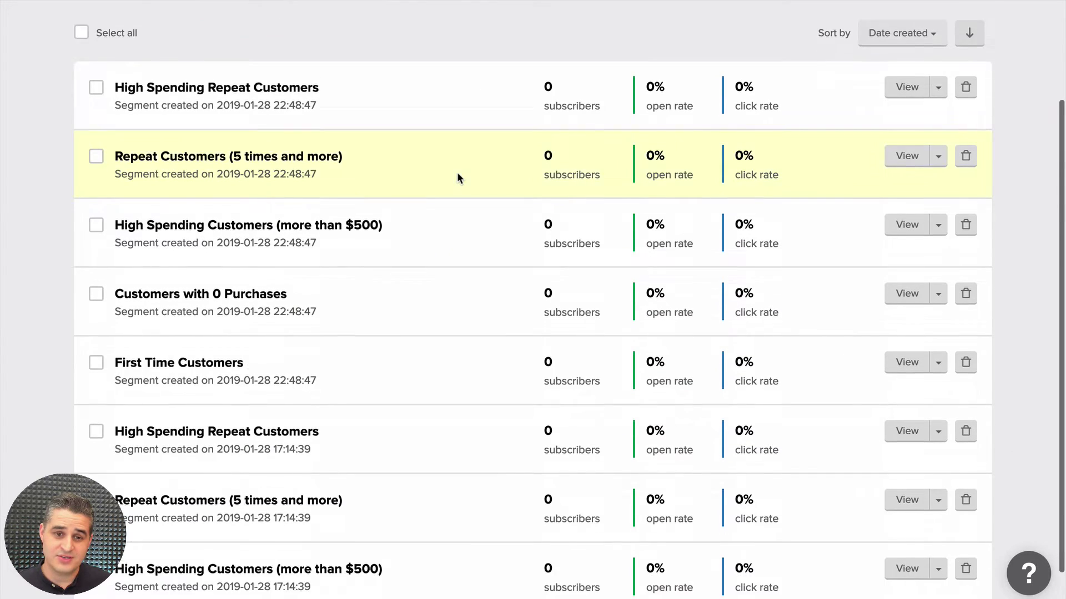
pyautogui.scroll(5, 457, 177)
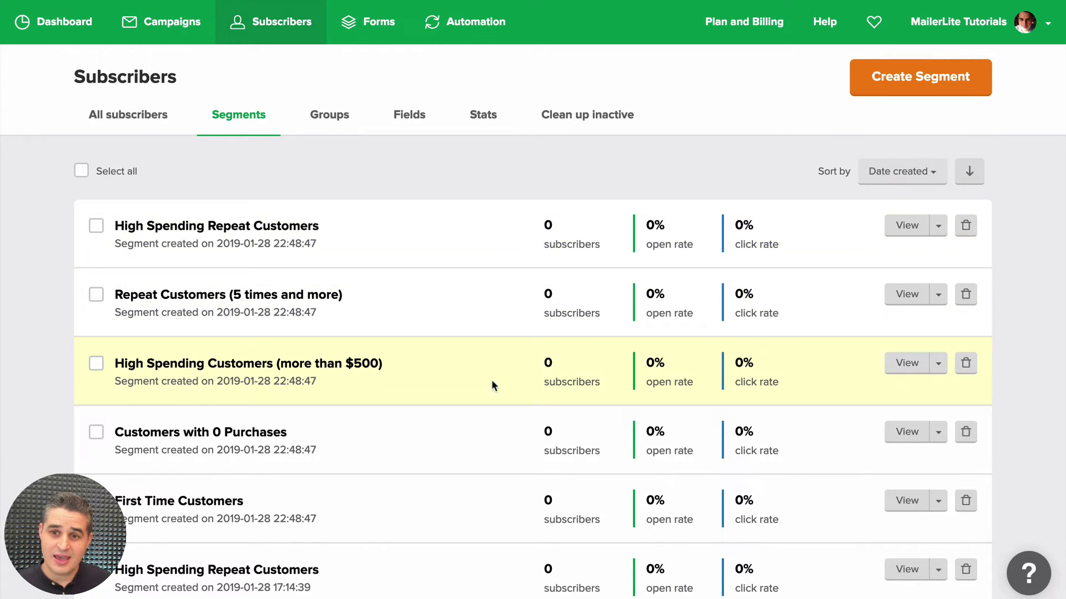
pyautogui.click(199, 300)
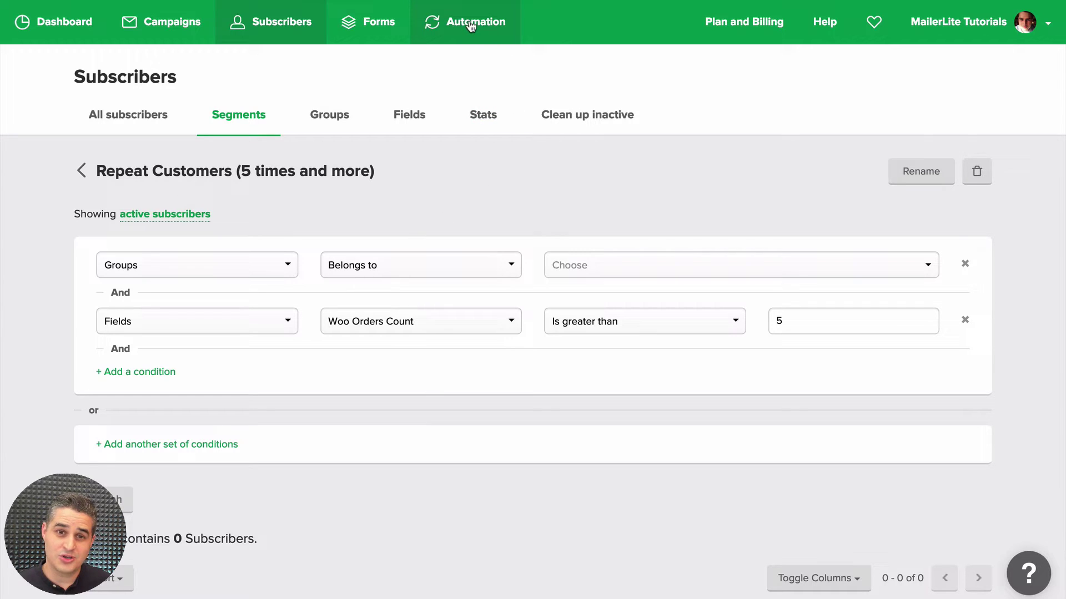
# Create a workflow named 'WooCommerce' as an E-commerce Automation and view its trigger options.
pyautogui.click(467, 26)
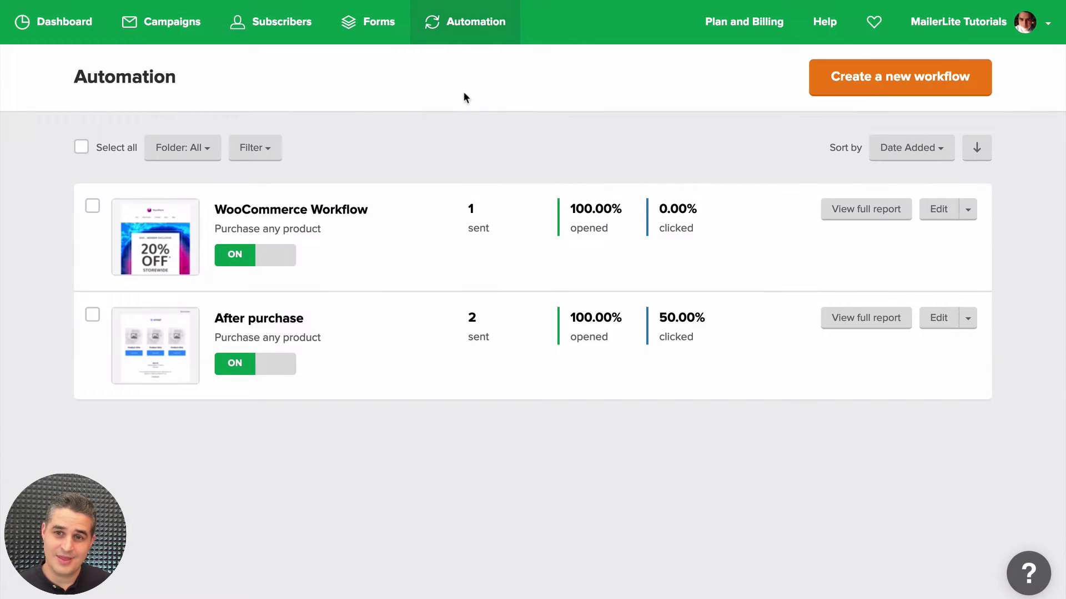
pyautogui.click(888, 81)
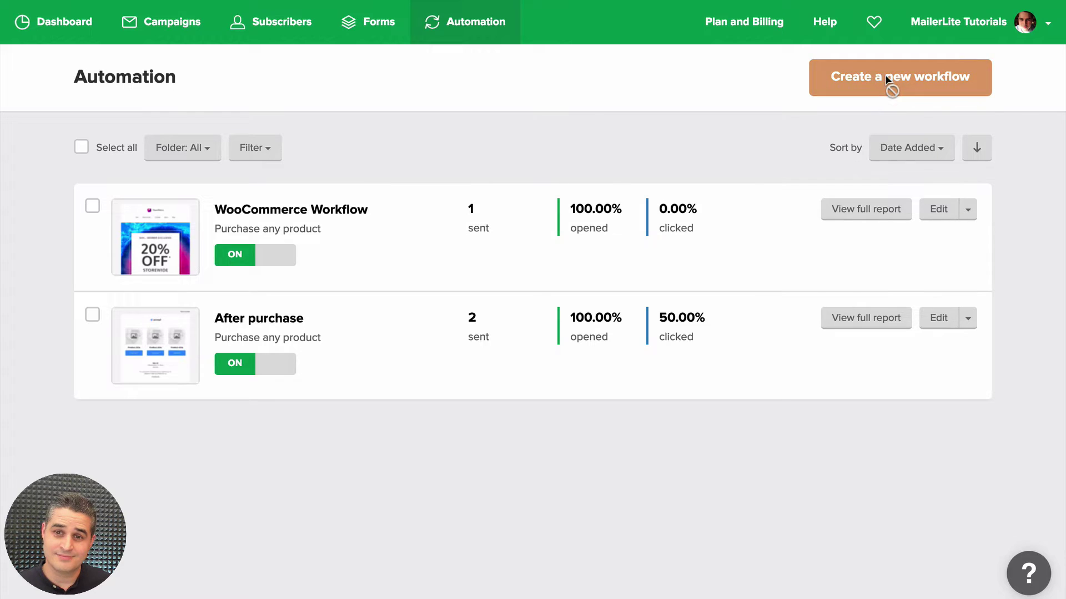
pyautogui.tripleClick(842, 112)
pyautogui.write('W')
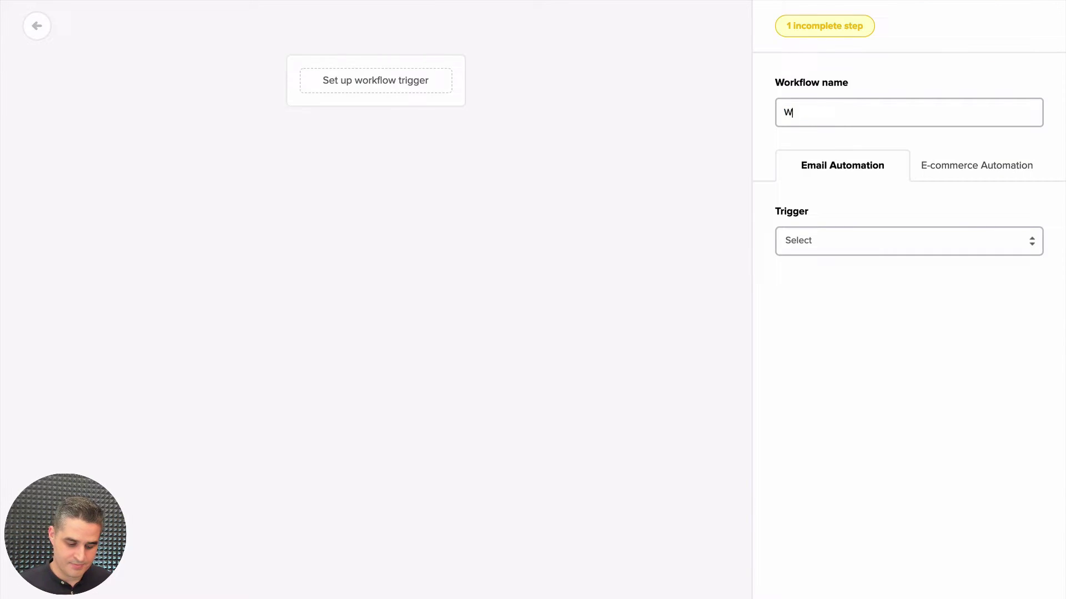
pyautogui.write('ooCommerce')
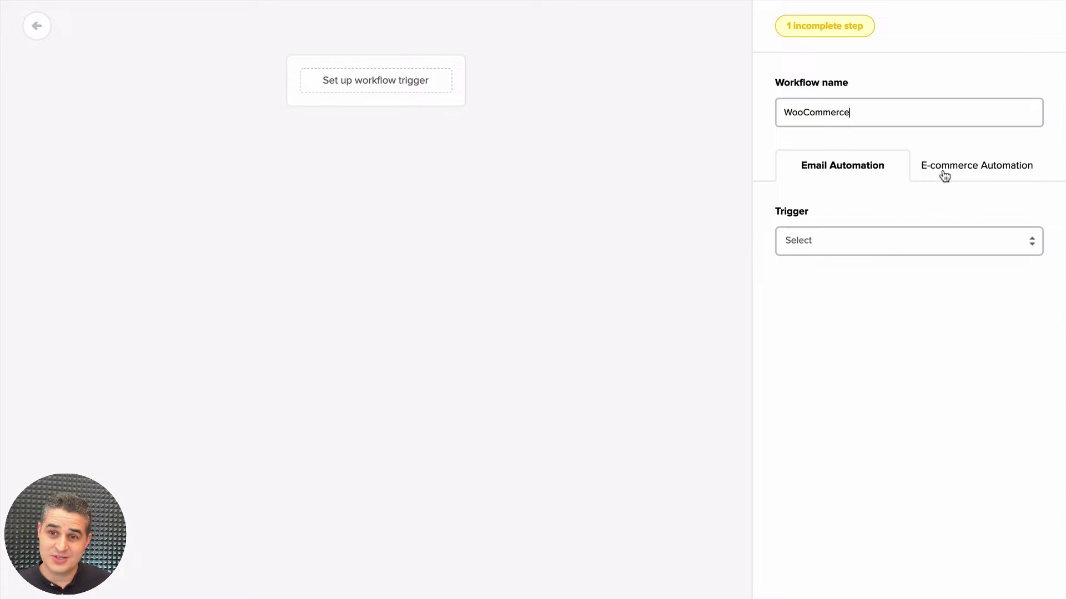
pyautogui.click(961, 173)
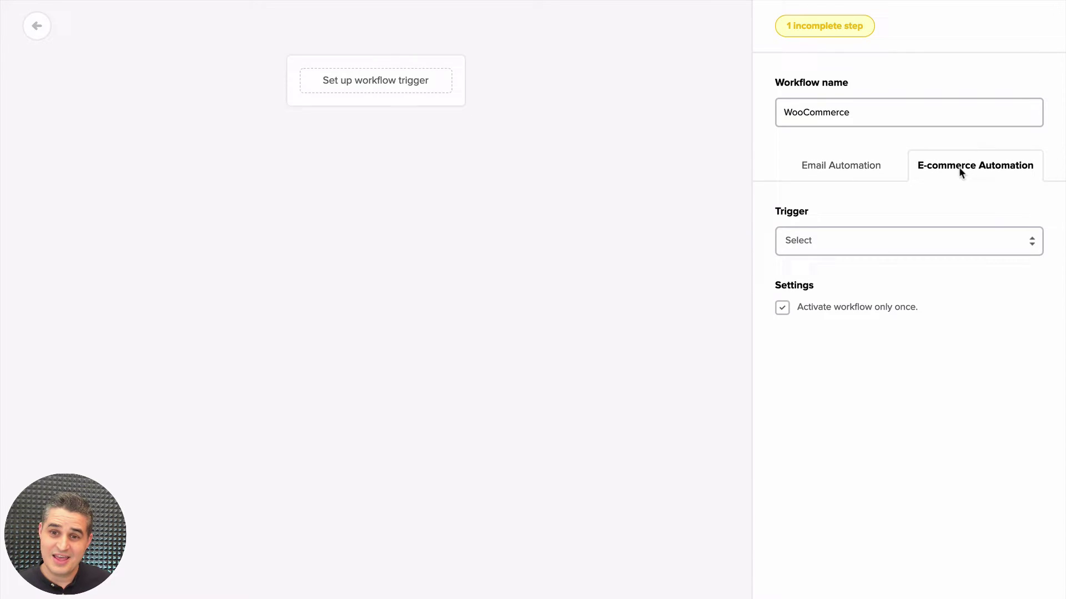
pyautogui.click(859, 241)
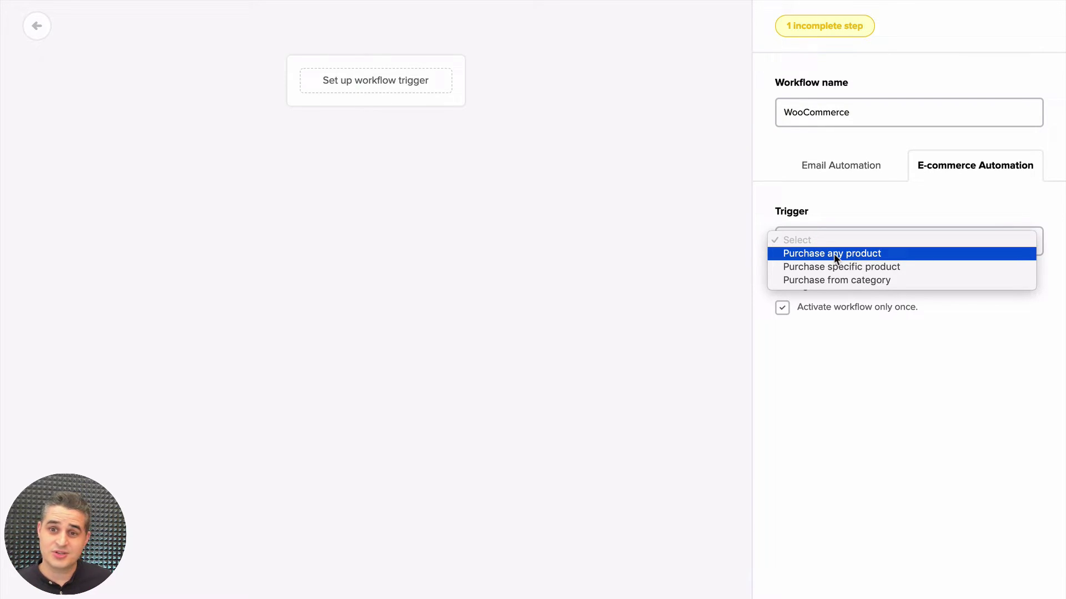
# Set the trigger to Purchase specific product with 'test product 2 (Copy) (Copy)' inserted.
pyautogui.click(830, 268)
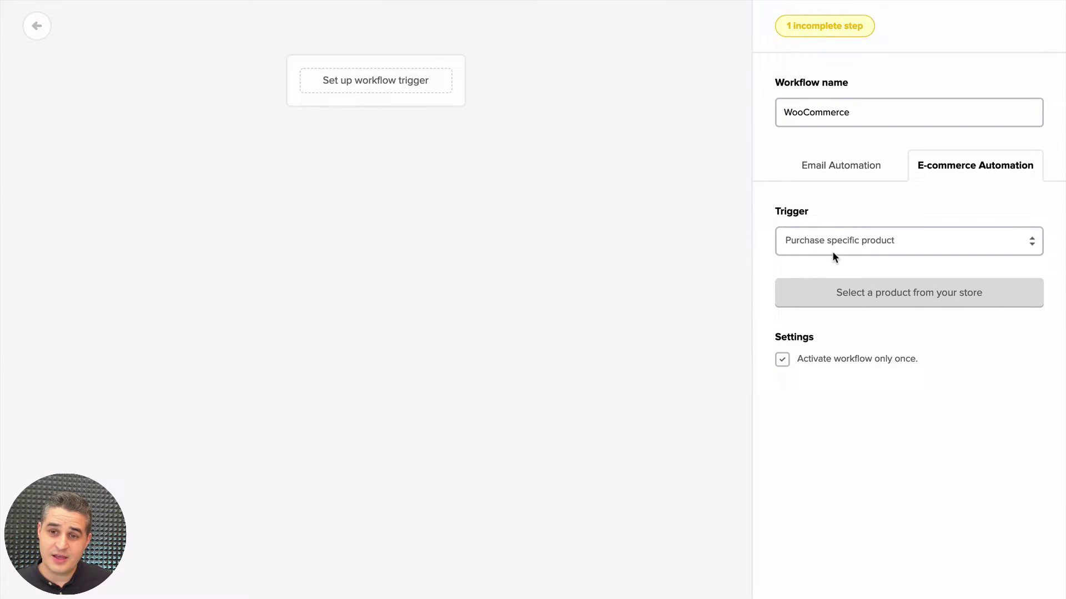
pyautogui.click(861, 293)
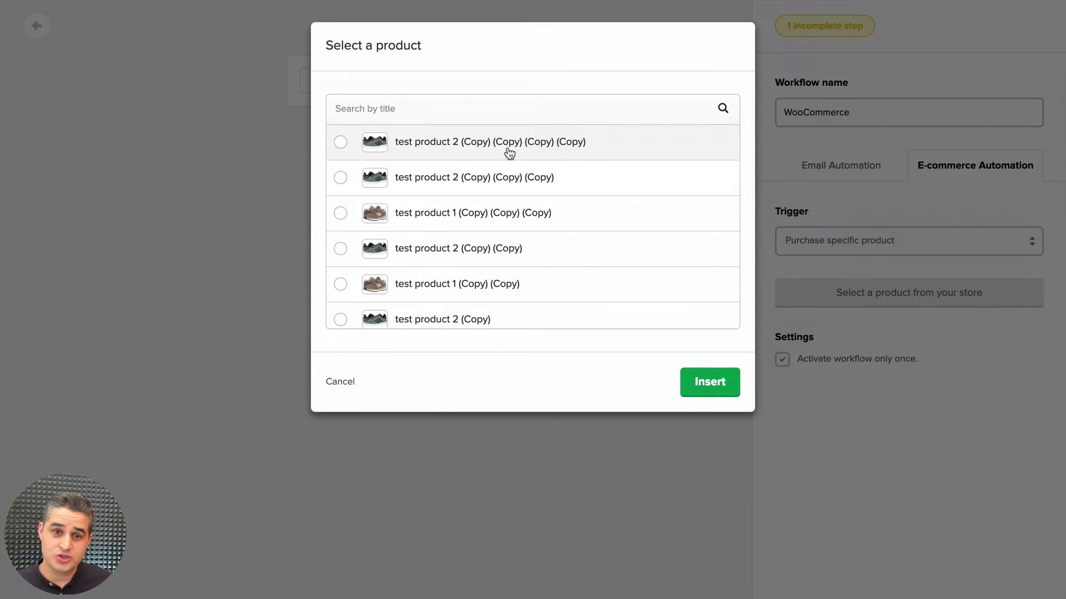
pyautogui.click(464, 255)
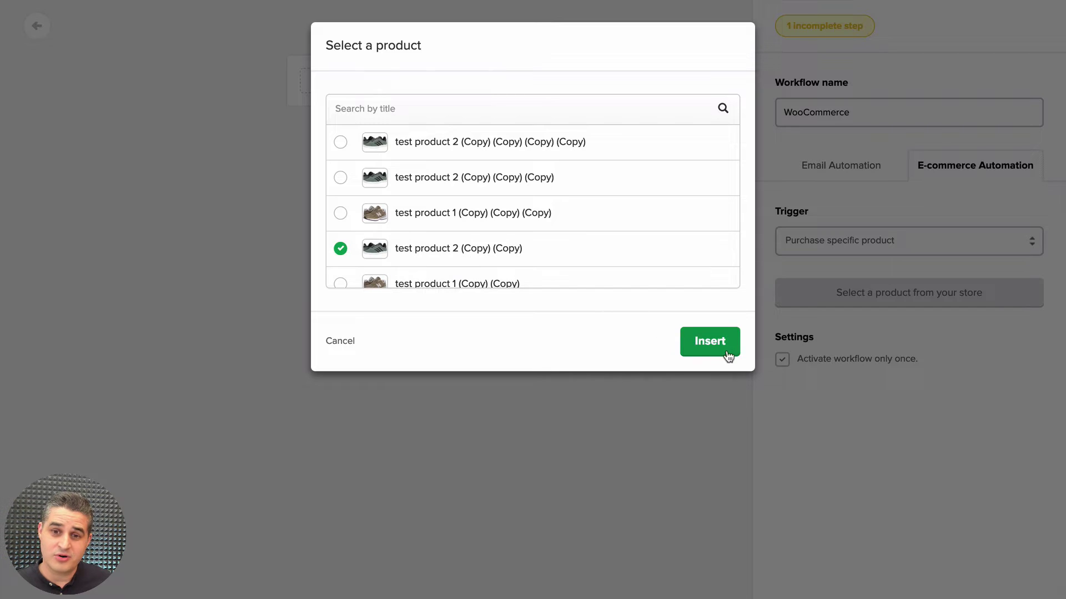
pyautogui.click(728, 357)
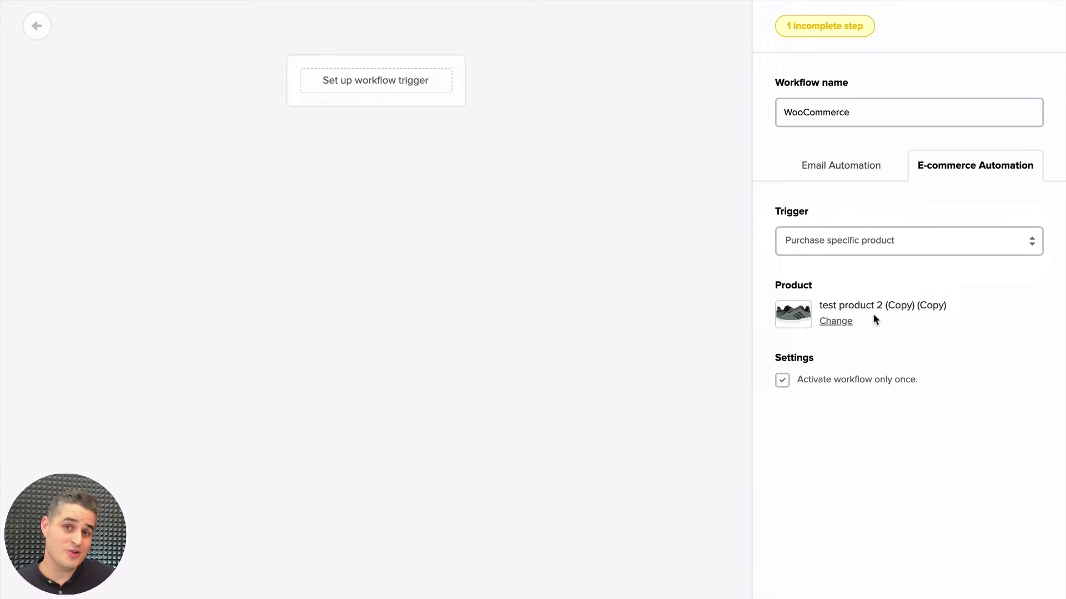
# Switch the trigger type to Purchase from category and view the category list without choosing one.
pyautogui.click(878, 241)
pyautogui.click(839, 255)
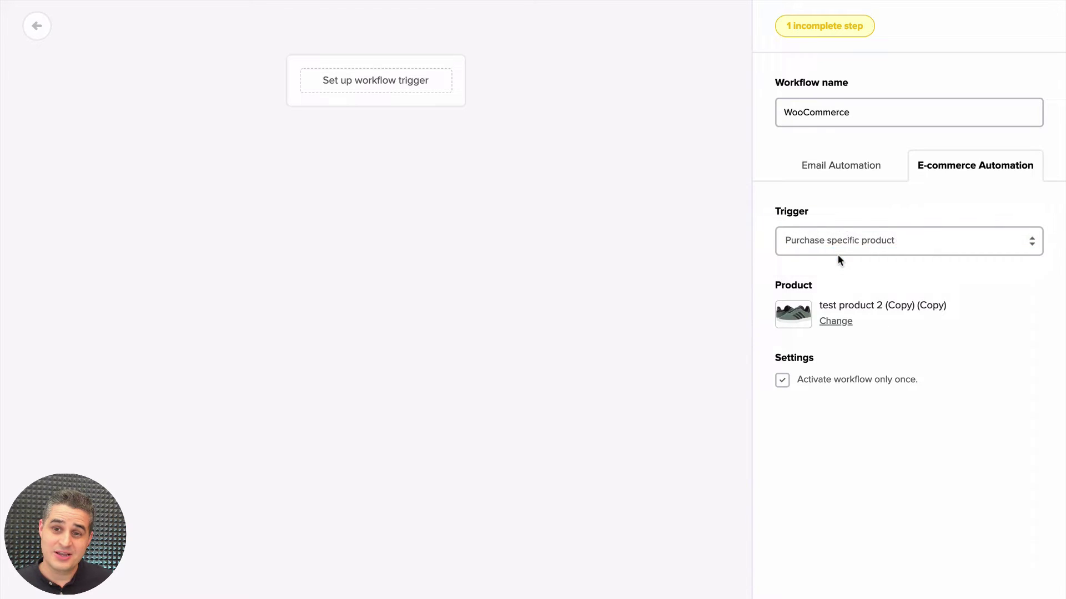
pyautogui.click(818, 311)
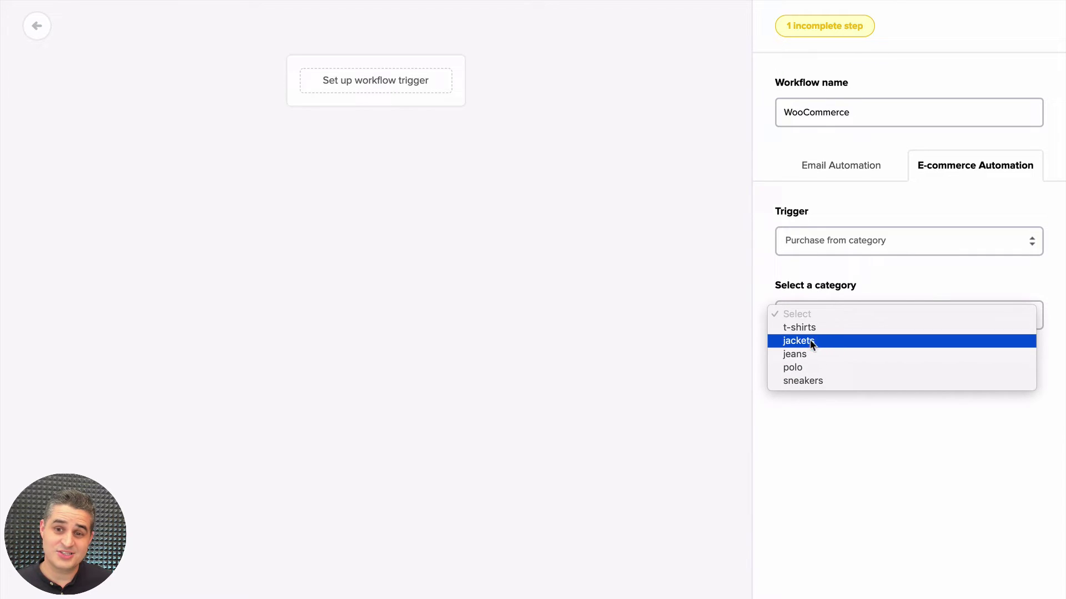
pyautogui.click(871, 436)
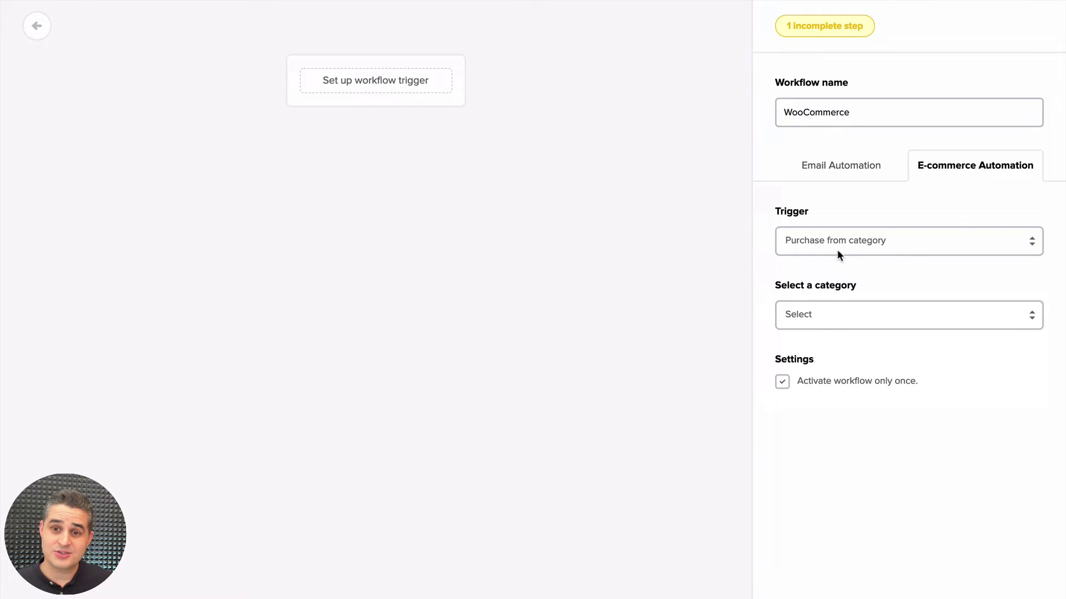
# Choose the t-shirts category and save the purchase-from-category trigger.
pyautogui.click(834, 311)
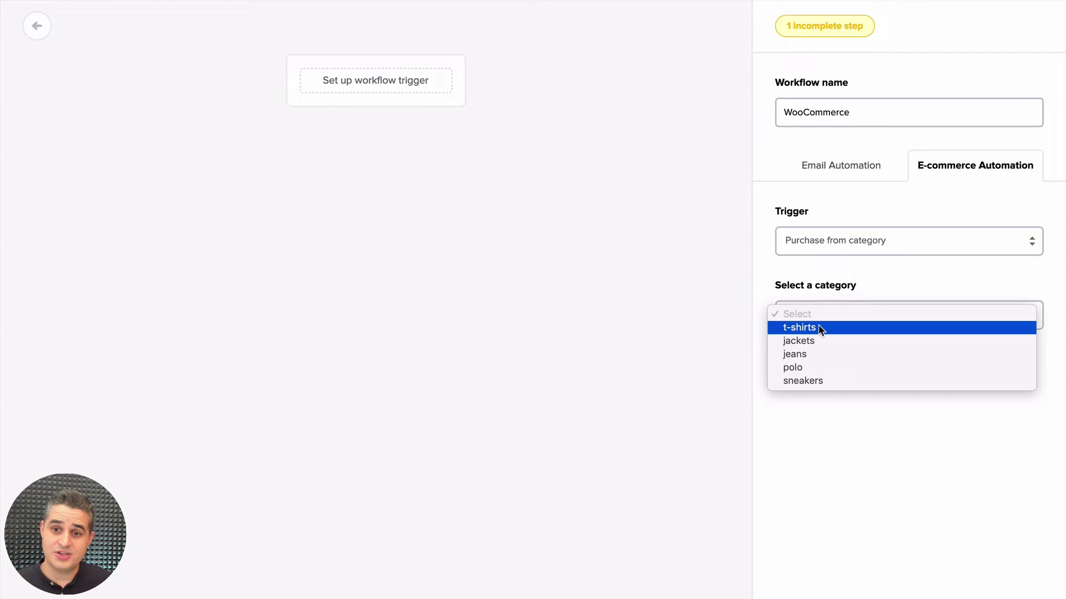
pyautogui.click(820, 327)
pyautogui.scroll(-2, 817, 447)
pyautogui.click(812, 563)
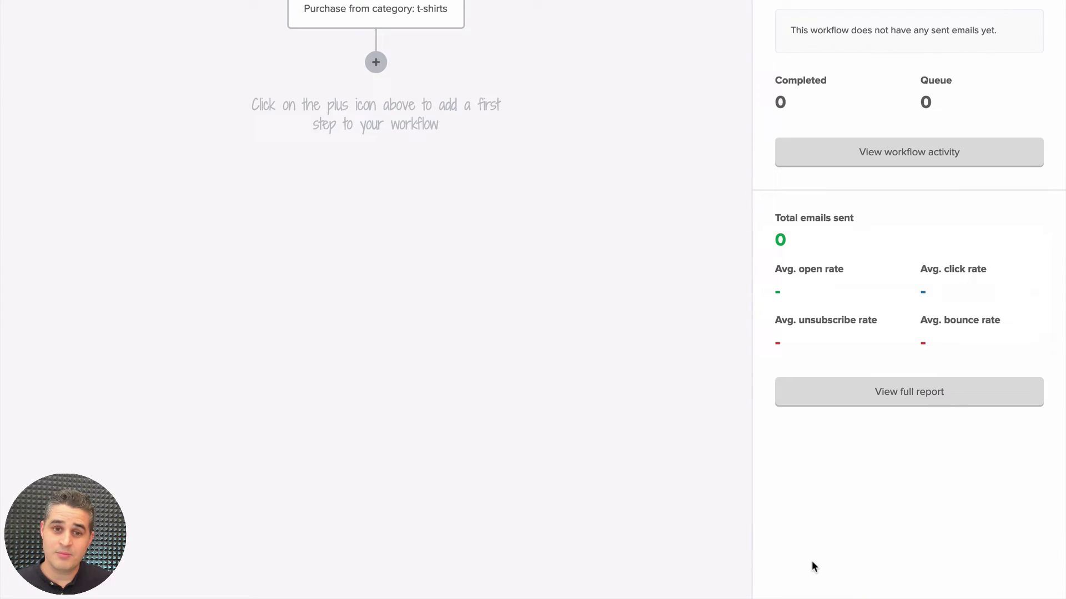
pyautogui.scroll(2, 653, 218)
# Add a Delay step after the trigger set to wait 2 days.
pyautogui.click(376, 129)
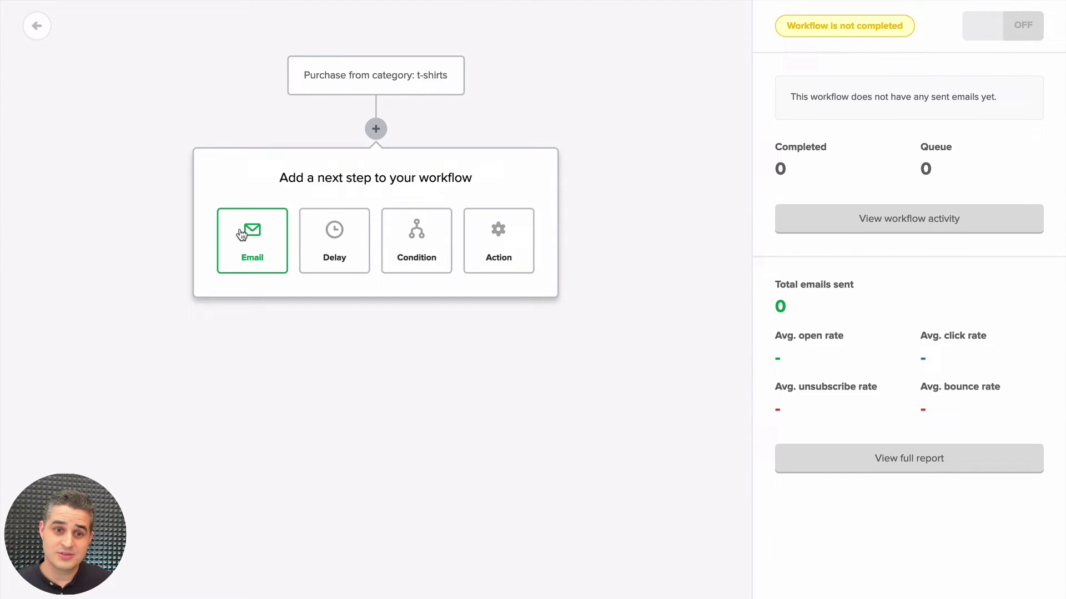
pyautogui.click(318, 248)
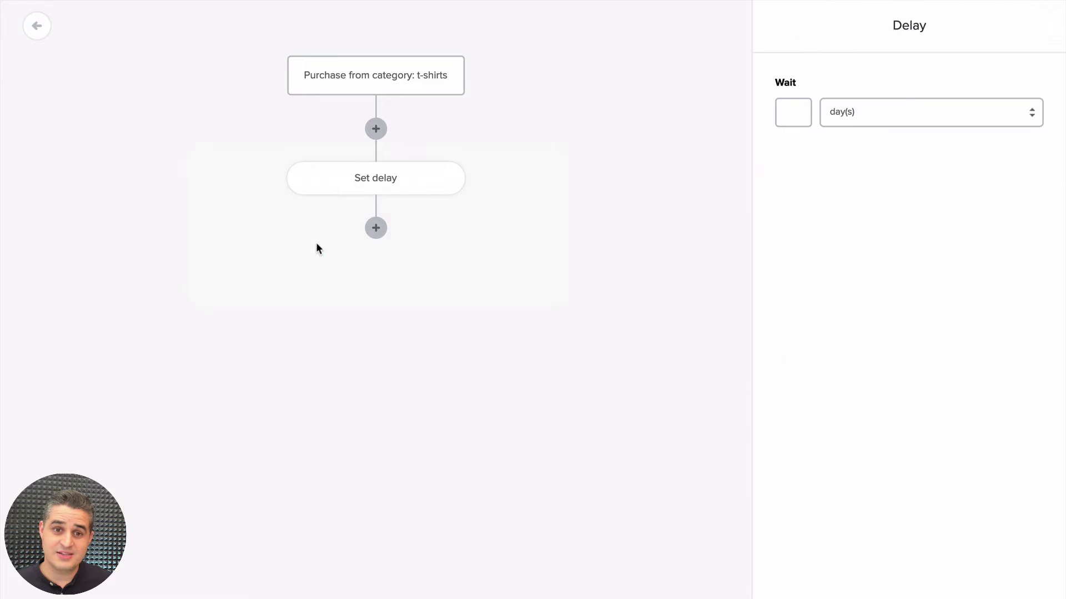
pyautogui.click(793, 116)
pyautogui.write('2')
pyautogui.click(827, 579)
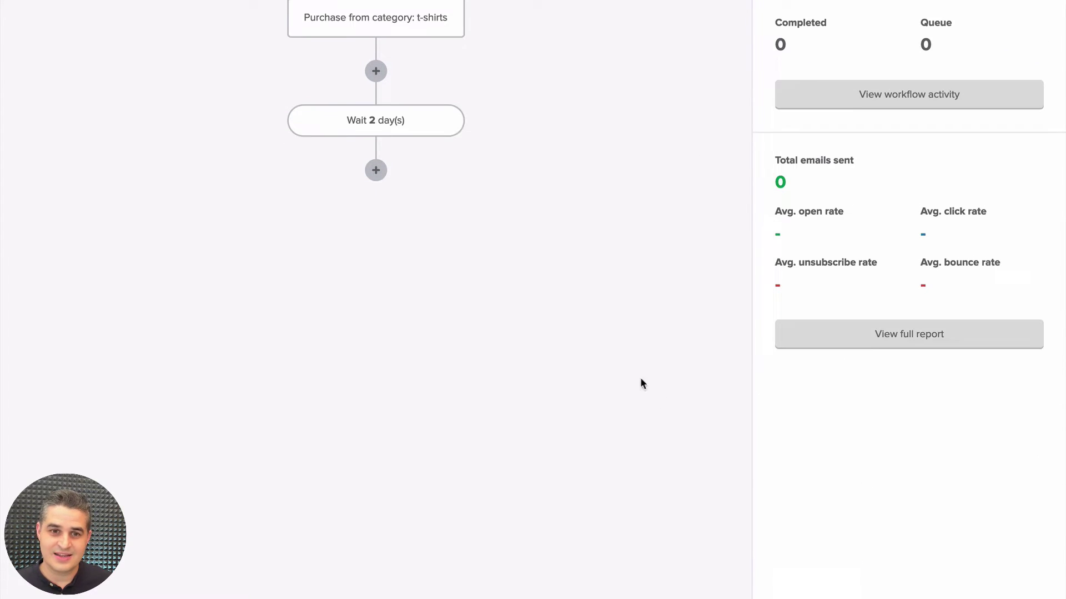
# Add an Email step after the wait, delete it, and start deleting the 2-day wait.
pyautogui.click(377, 229)
pyautogui.click(240, 161)
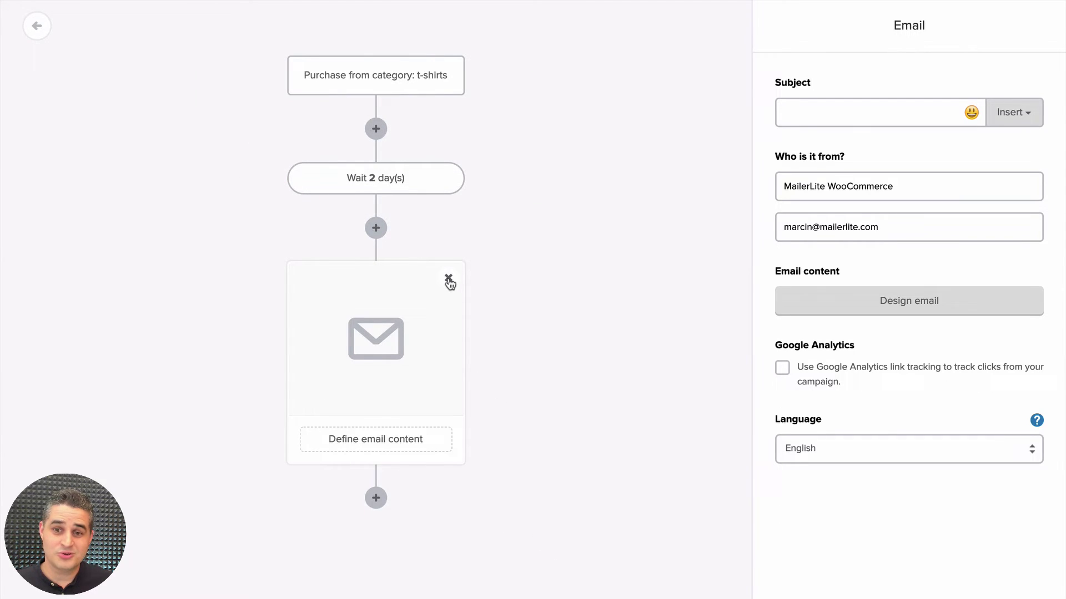
pyautogui.click(449, 279)
pyautogui.click(445, 177)
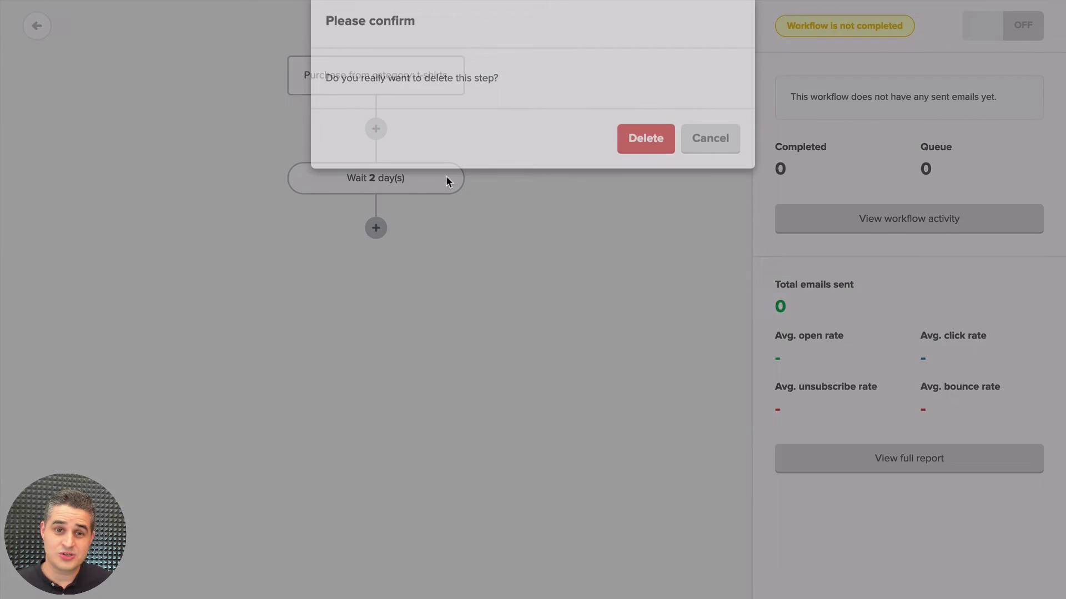
# Remove the 2-day wait and add an Action step under the t-shirts trigger, leaving it unchosen.
pyautogui.click(644, 167)
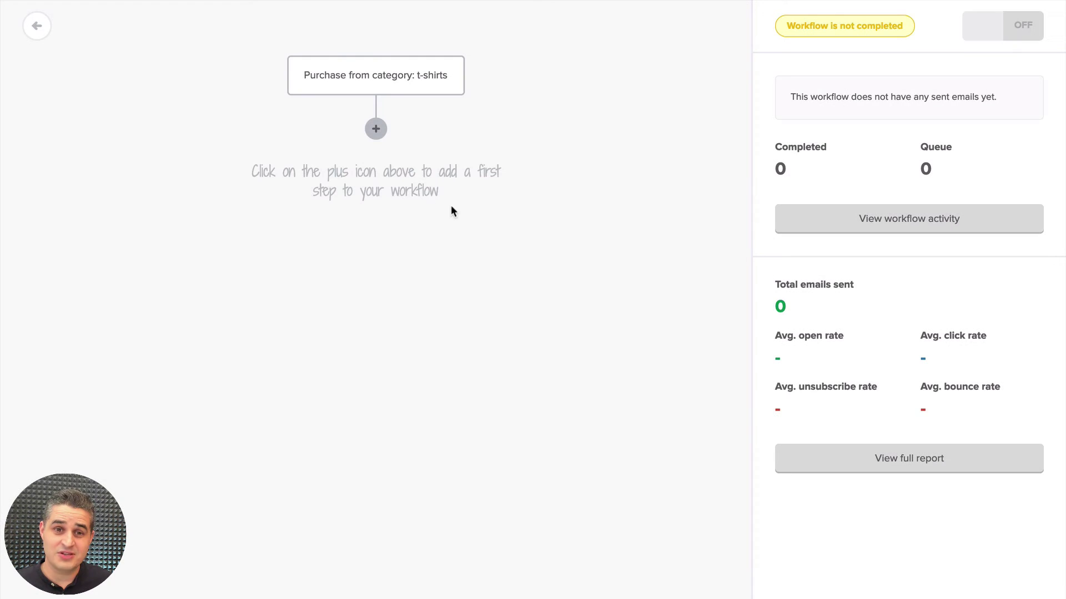
pyautogui.click(375, 129)
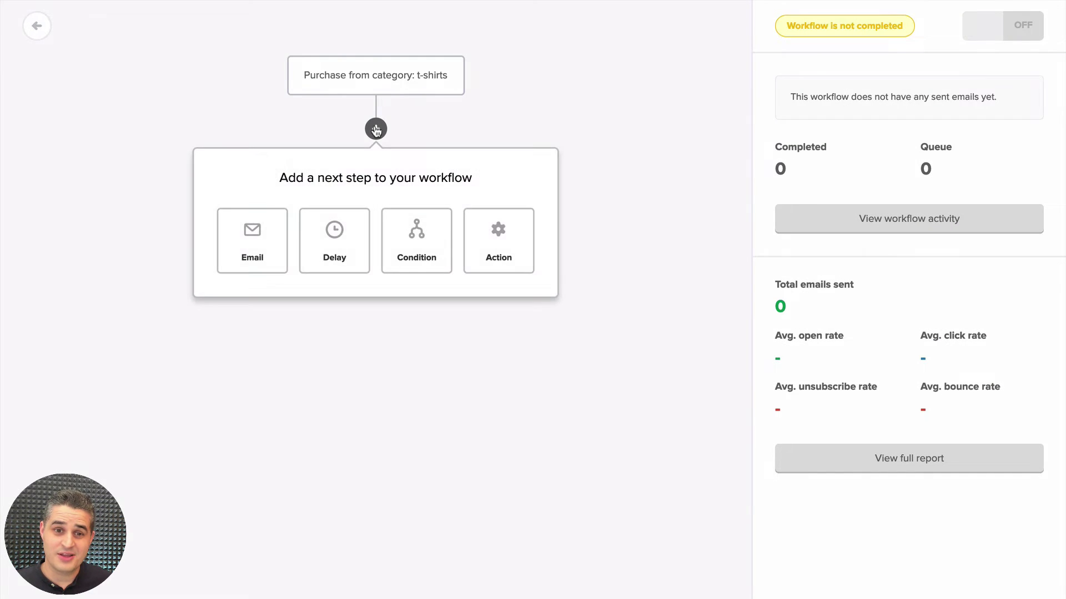
pyautogui.click(521, 258)
pyautogui.click(809, 112)
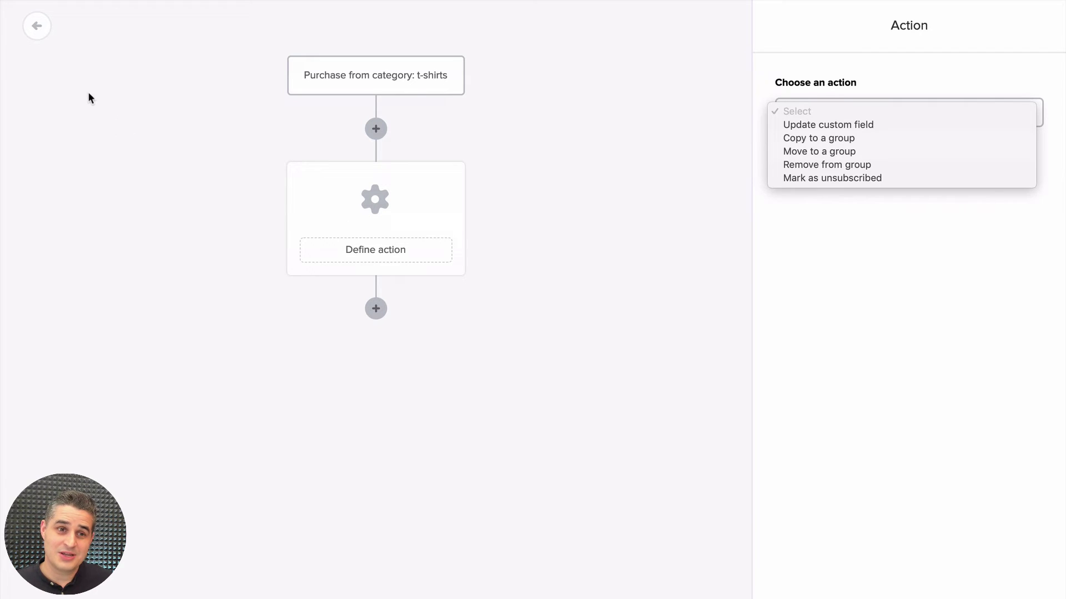
pyautogui.click(44, 24)
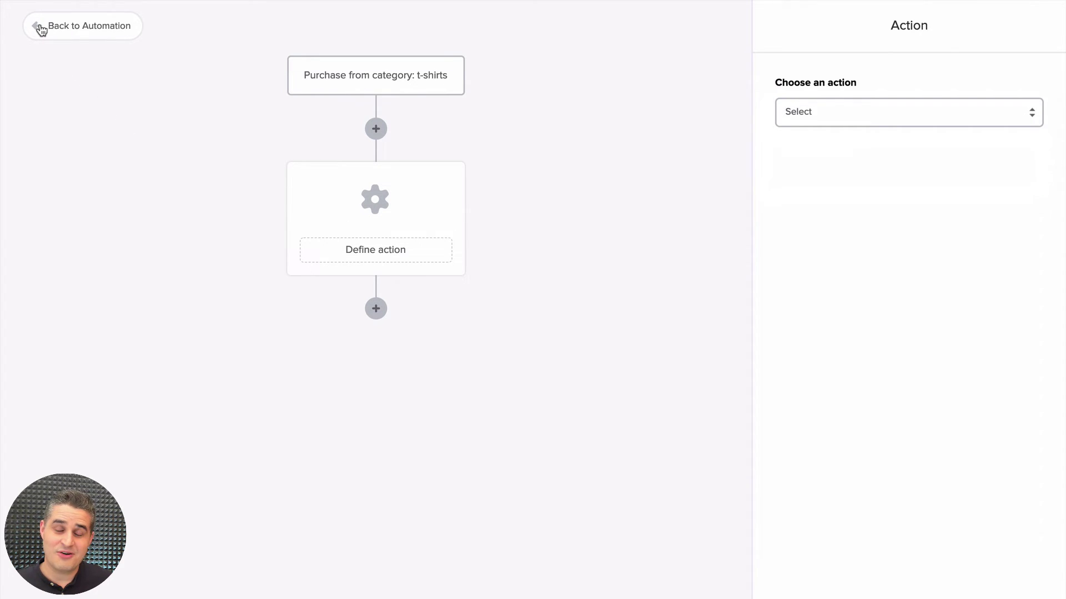
# View the WooCommerce Workflow report's E-commerce orders and revenue, then go to the sent Campaigns list.
pyautogui.click(40, 28)
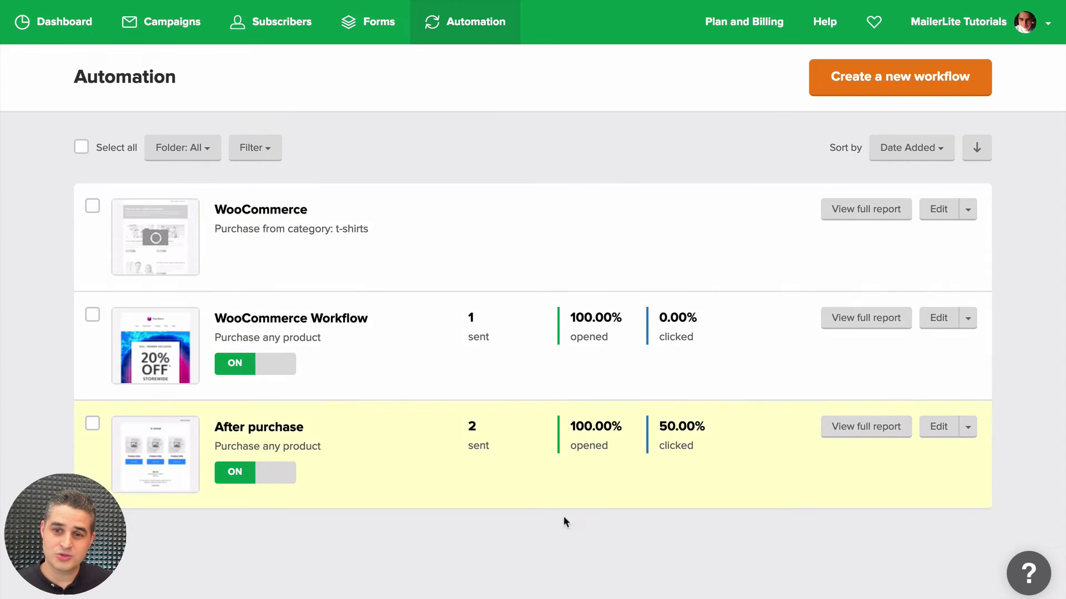
pyautogui.click(872, 323)
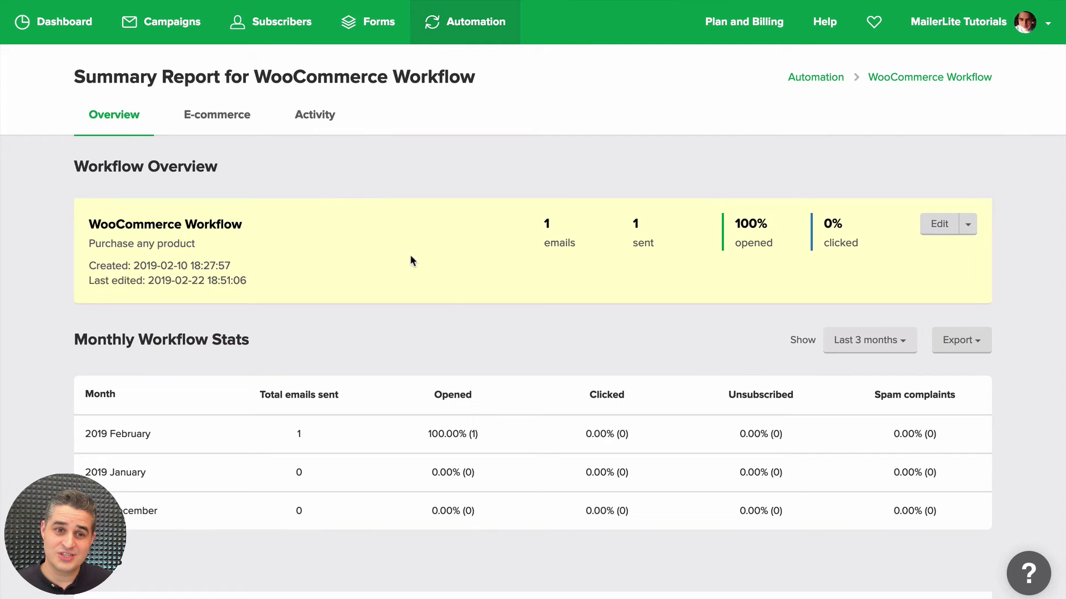
pyautogui.click(221, 116)
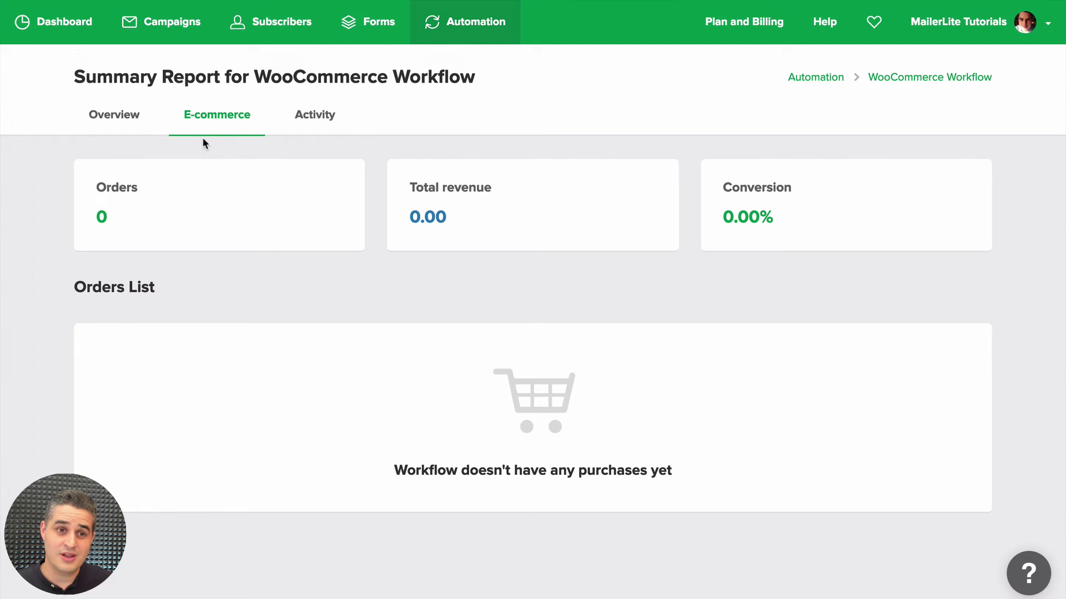
pyautogui.click(120, 30)
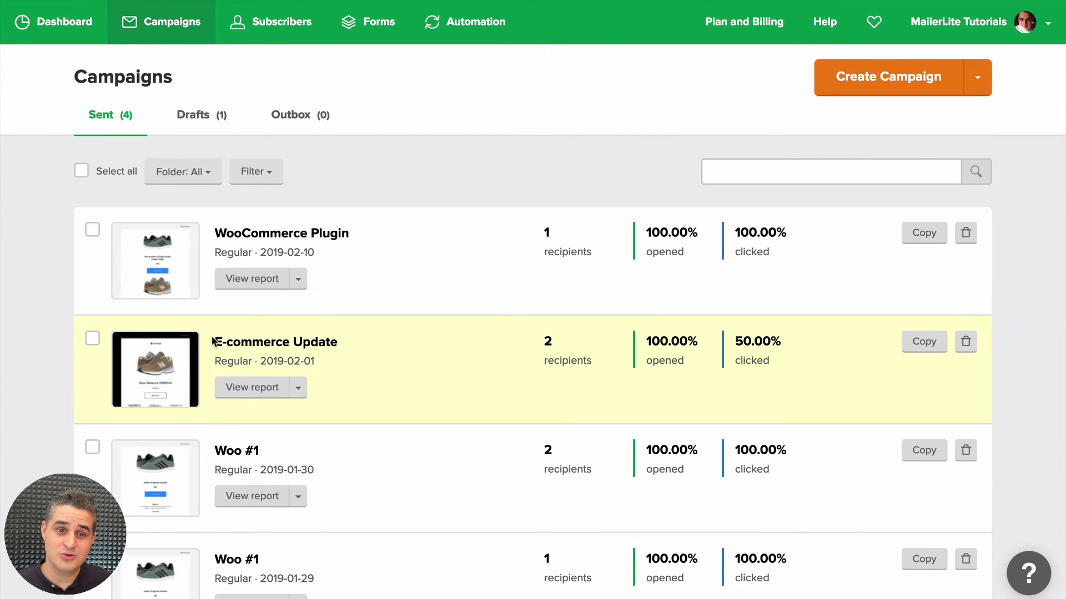
# Open the WooCommerce Plugin campaign's report showing 1 email sent, 100% opened and clicked.
pyautogui.click(252, 278)
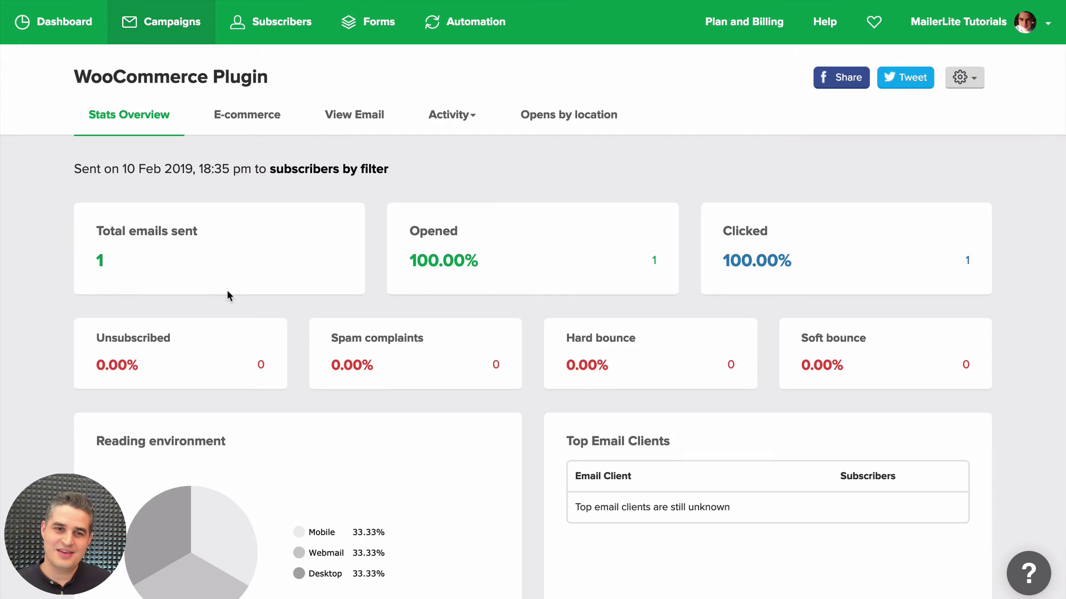